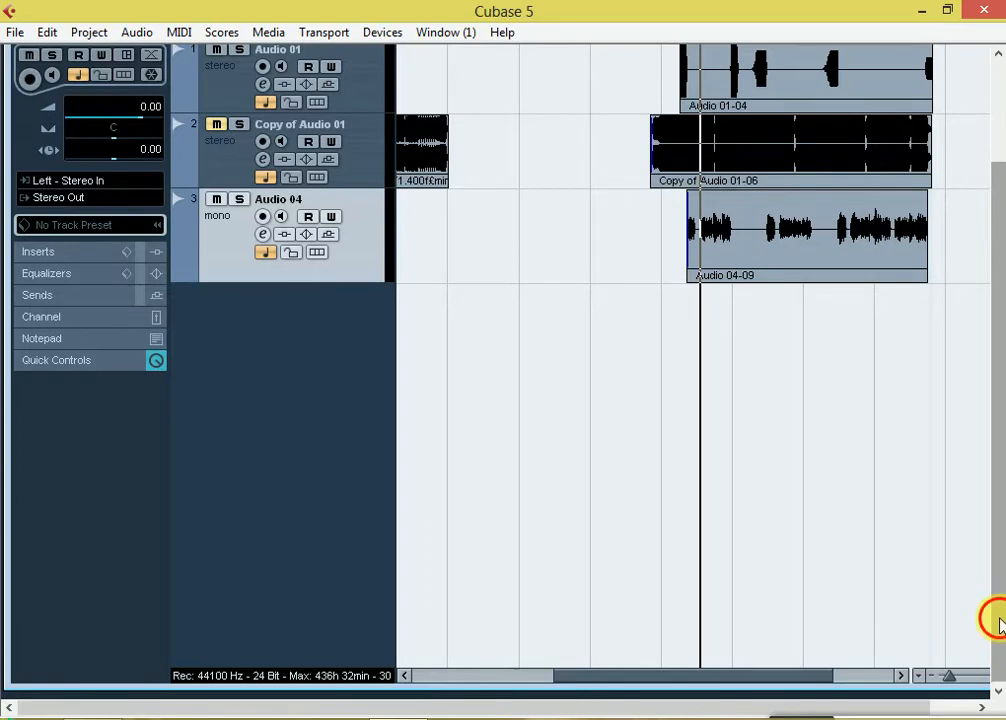
{"action": "key", "text": "h"}
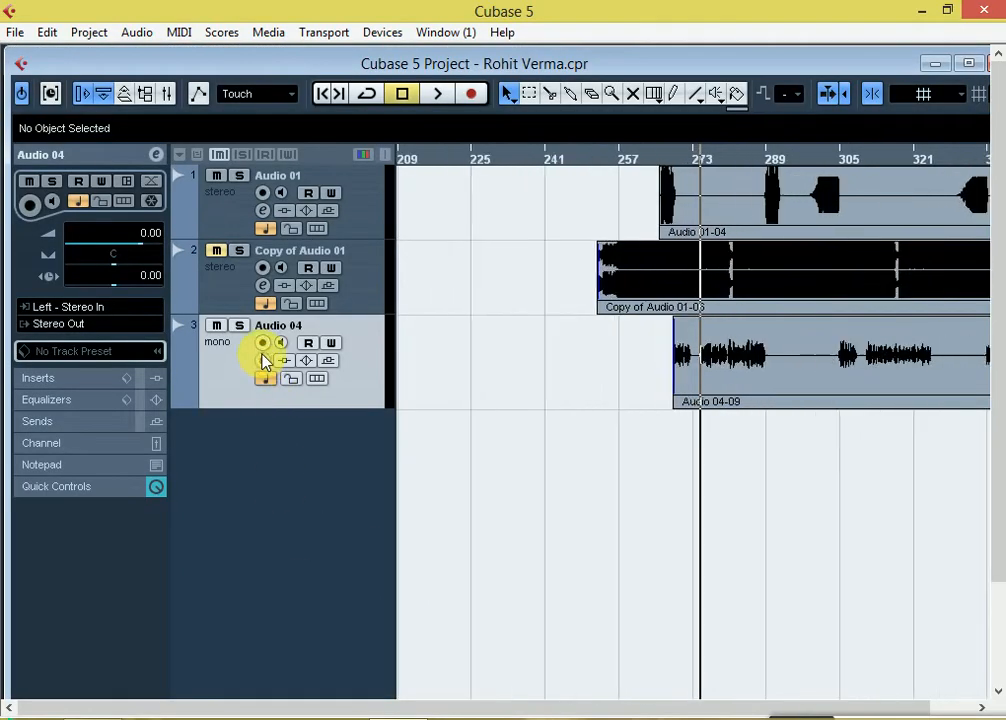
{"action": "left_click", "coordinate": [262, 360]}
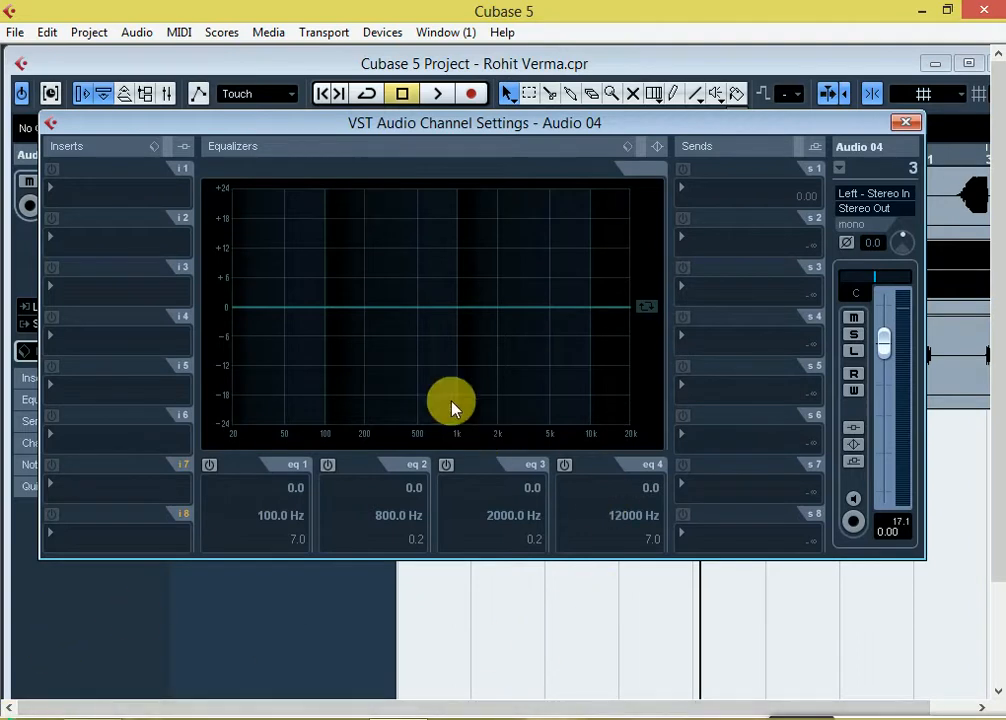
{"action": "left_click", "coordinate": [88, 192]}
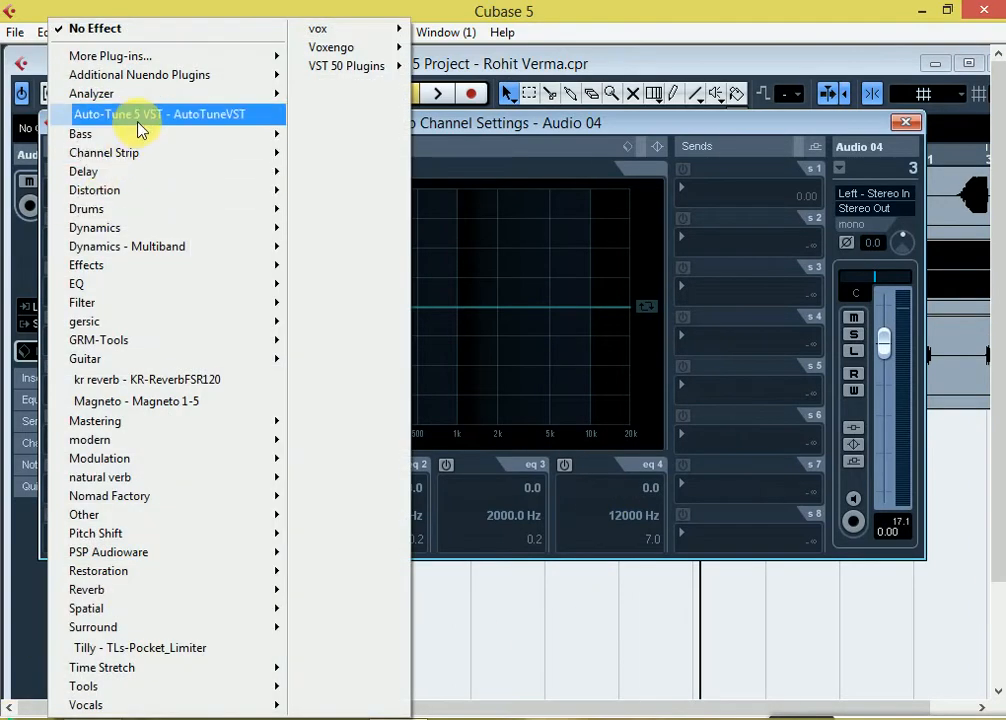
{"action": "left_click", "coordinate": [905, 122]}
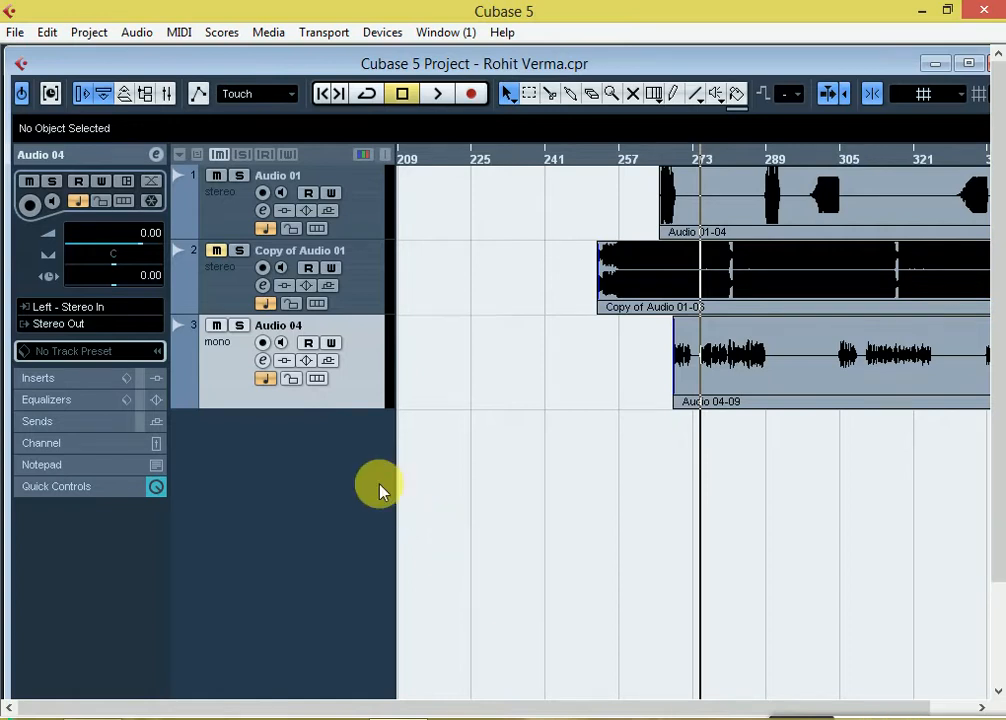
Load Auto-Tune 5 VST into the first insert slot of the Audio 04 track.
{"action": "left_click", "coordinate": [263, 361]}
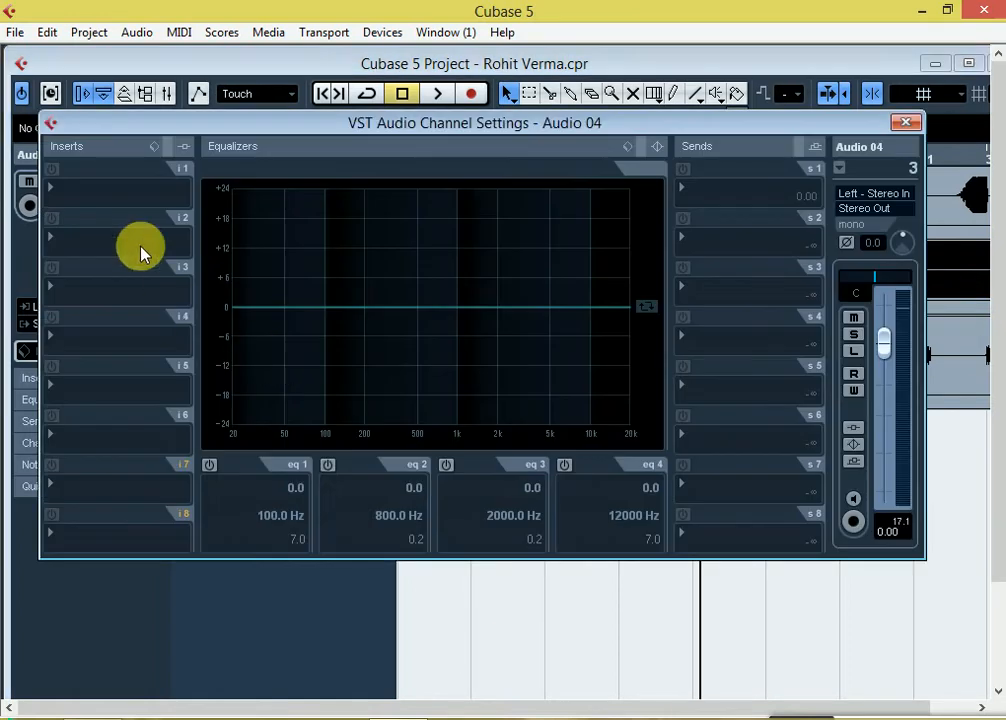
{"action": "left_click", "coordinate": [88, 194]}
{"action": "left_click", "coordinate": [123, 116]}
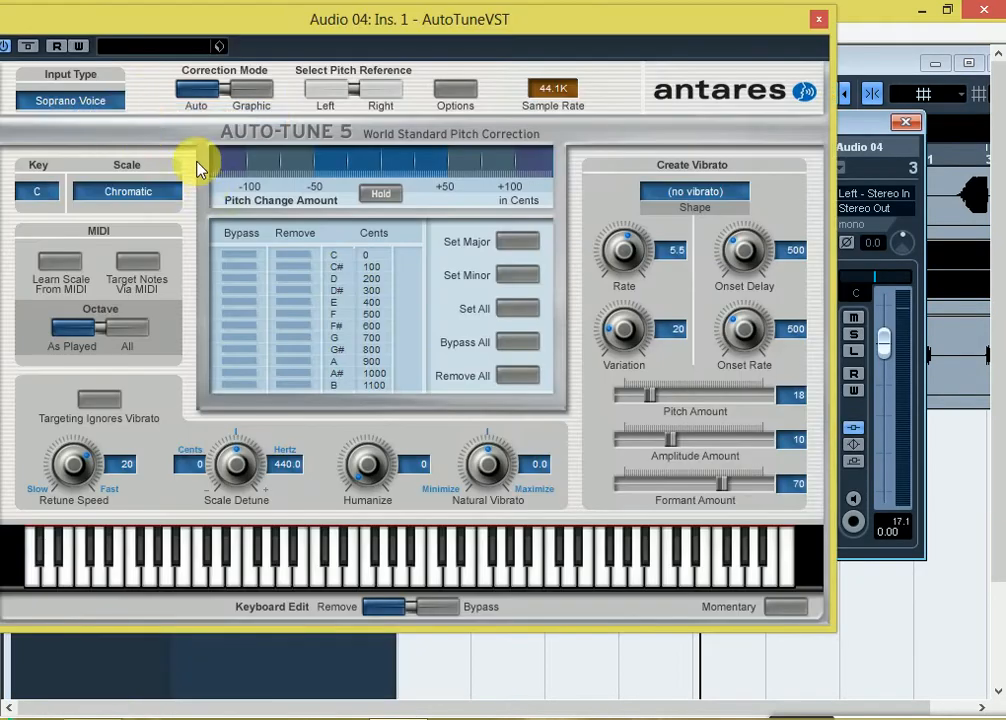
Set the Auto-Tune key to D and the scale to Major.
{"action": "left_click", "coordinate": [40, 192]}
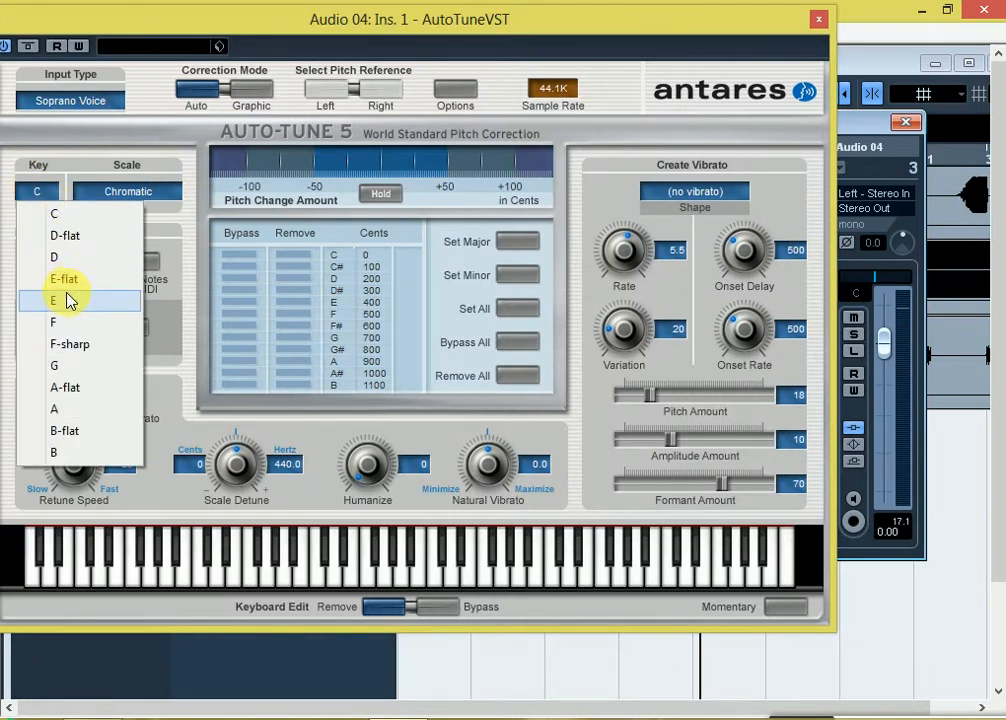
{"action": "left_click", "coordinate": [63, 262]}
{"action": "left_click", "coordinate": [128, 192]}
{"action": "left_click", "coordinate": [246, 95]}
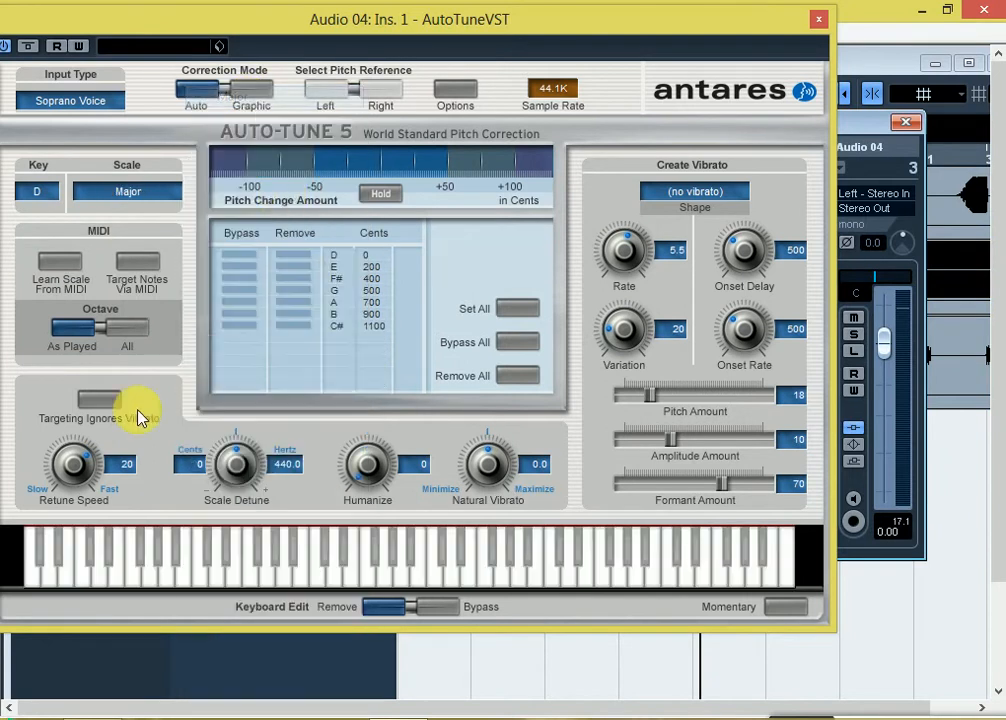
Set Auto-Tune's retune speed, vibrato pitch amount and amplitude amount to 0, and the formant amount to 100.
{"action": "left_click_drag", "start_coordinate": [71, 473], "coordinate": [440, 246]}
{"action": "left_click_drag", "start_coordinate": [657, 401], "coordinate": [607, 441]}
{"action": "left_click_drag", "start_coordinate": [673, 445], "coordinate": [600, 532]}
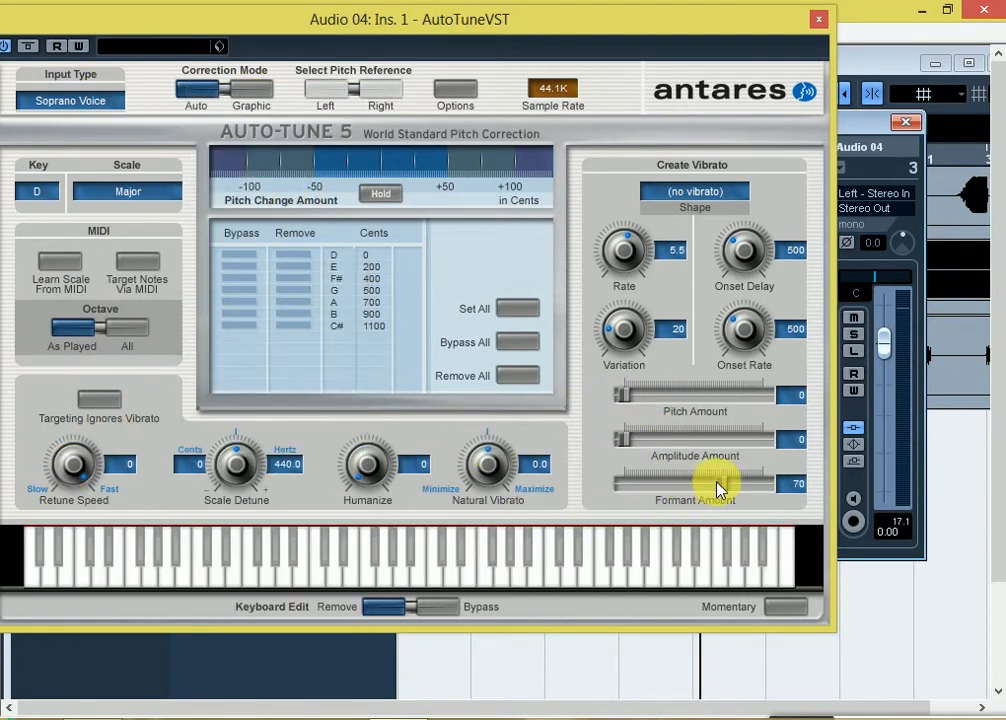
{"action": "left_click_drag", "start_coordinate": [723, 489], "coordinate": [811, 442]}
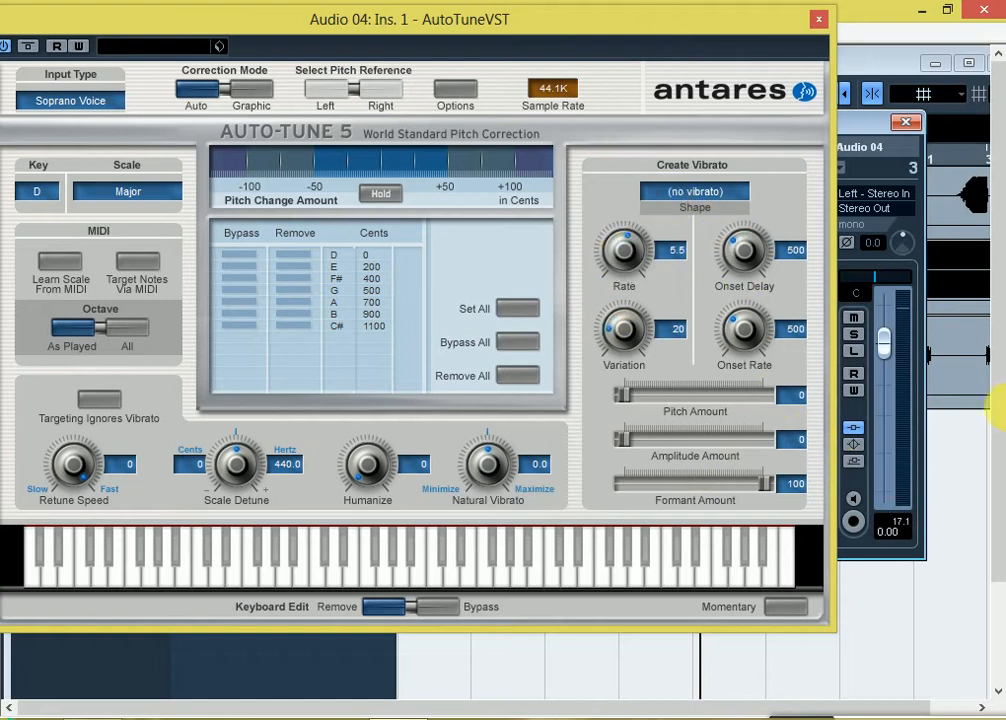
Review and accept the Auto-Tune options, and choose Soprano Voice as the input type.
{"action": "left_click", "coordinate": [457, 92]}
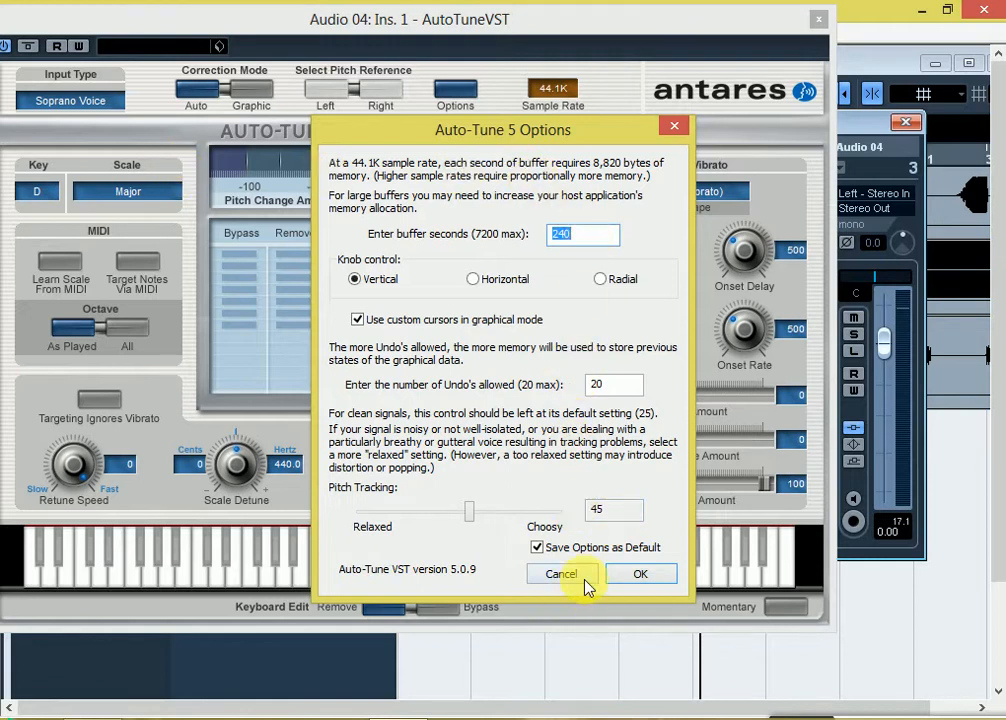
{"action": "left_click", "coordinate": [642, 576]}
{"action": "left_click", "coordinate": [52, 101]}
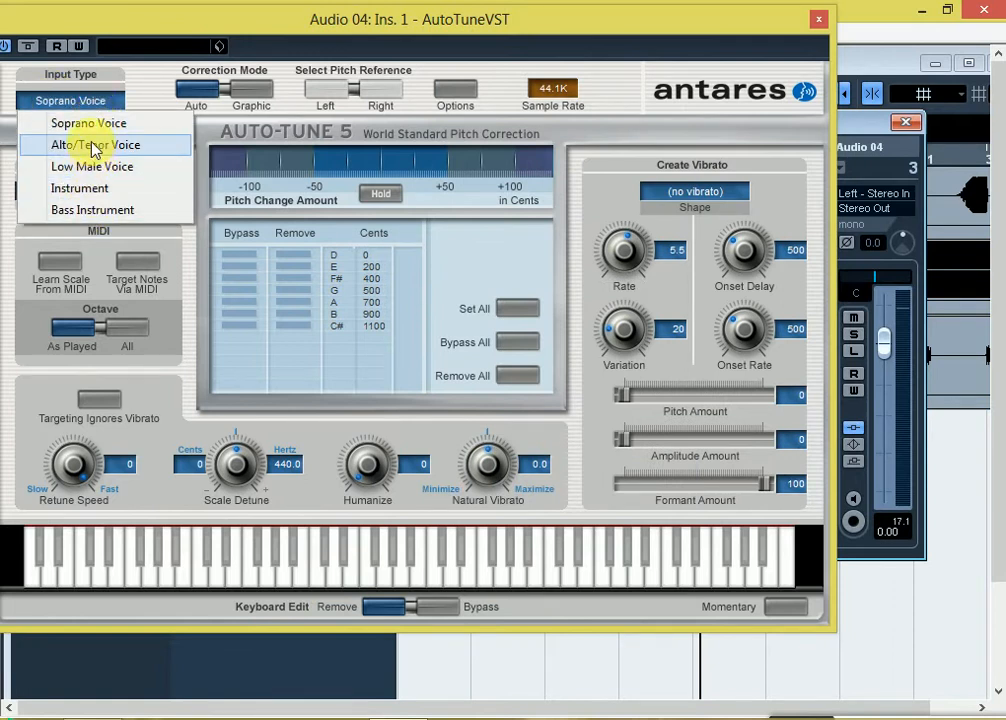
{"action": "left_click", "coordinate": [85, 125]}
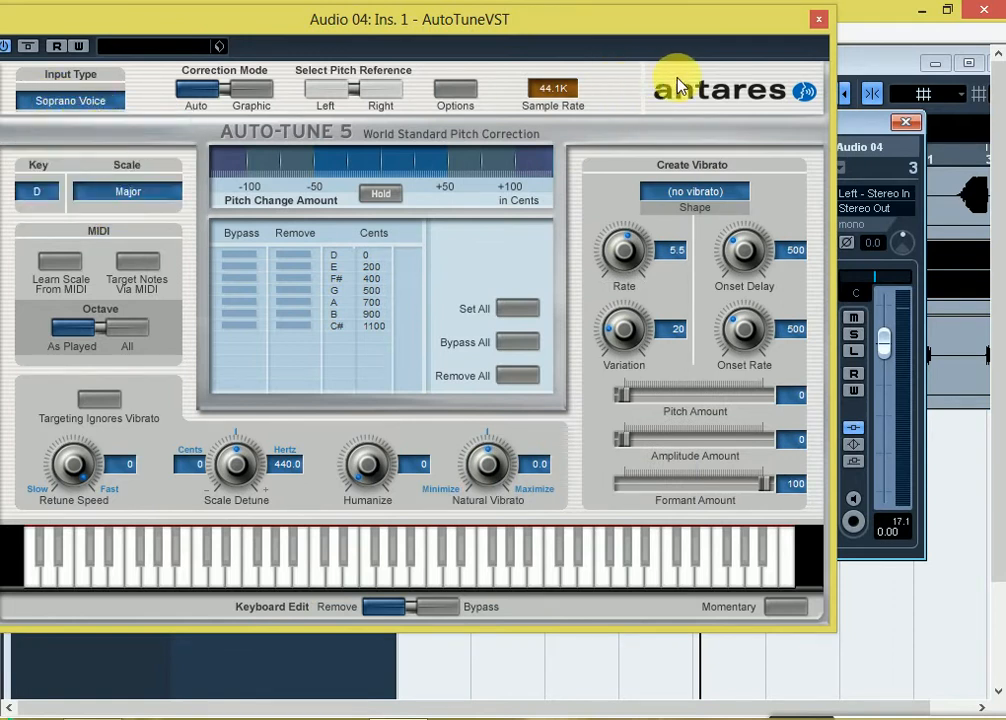
Return to the project and play back the Audio 04 vocal to hear the Auto-Tune effect.
{"action": "left_click", "coordinate": [818, 19]}
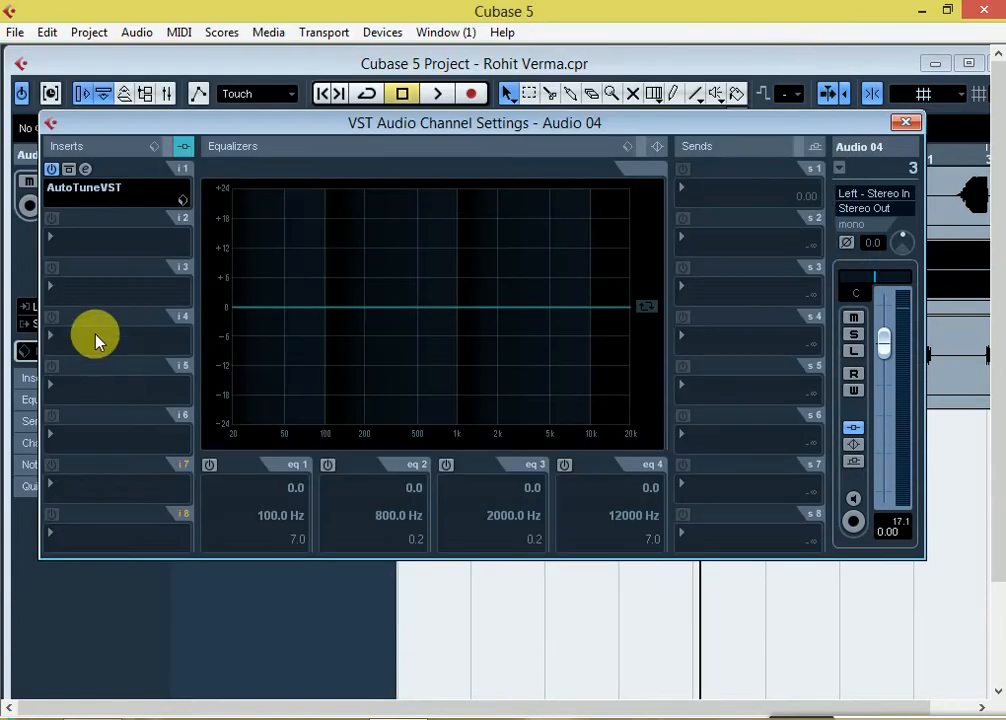
{"action": "left_click", "coordinate": [906, 122]}
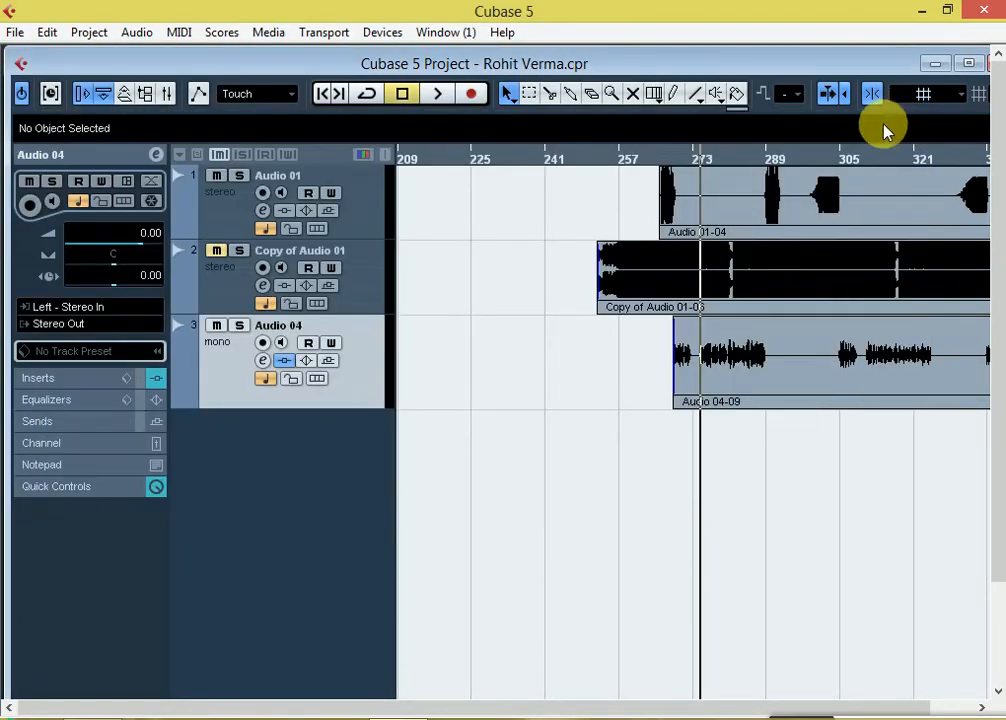
{"action": "key", "text": "space"}
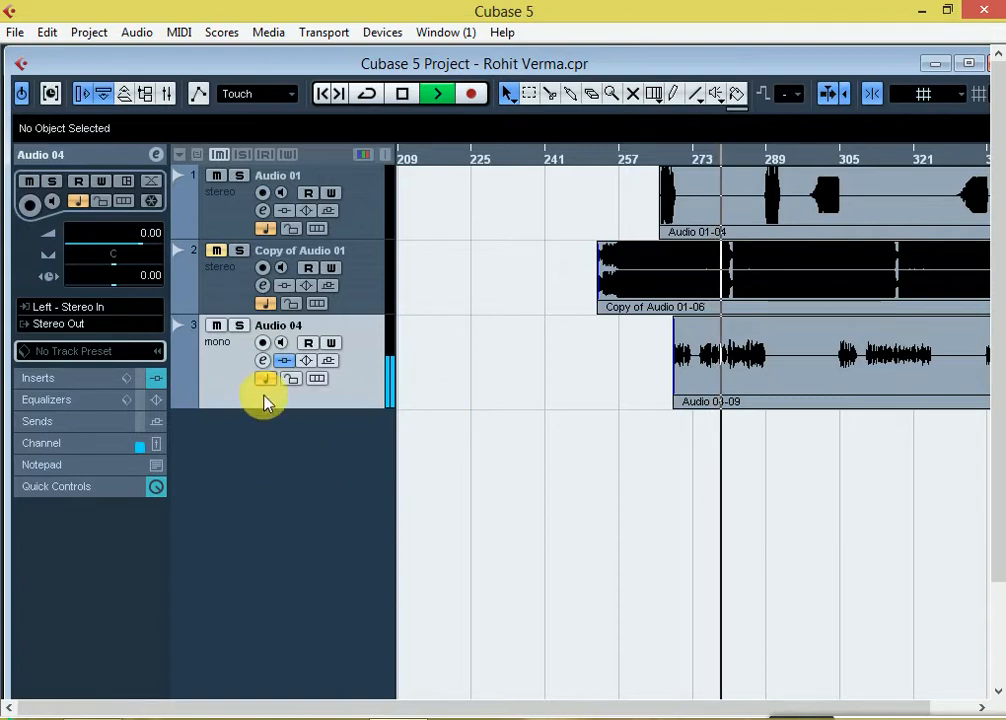
{"action": "key", "text": "space"}
Load TransX Multi Mono from the multiband dynamics effects into Audio 04's second insert slot.
{"action": "left_click", "coordinate": [262, 362]}
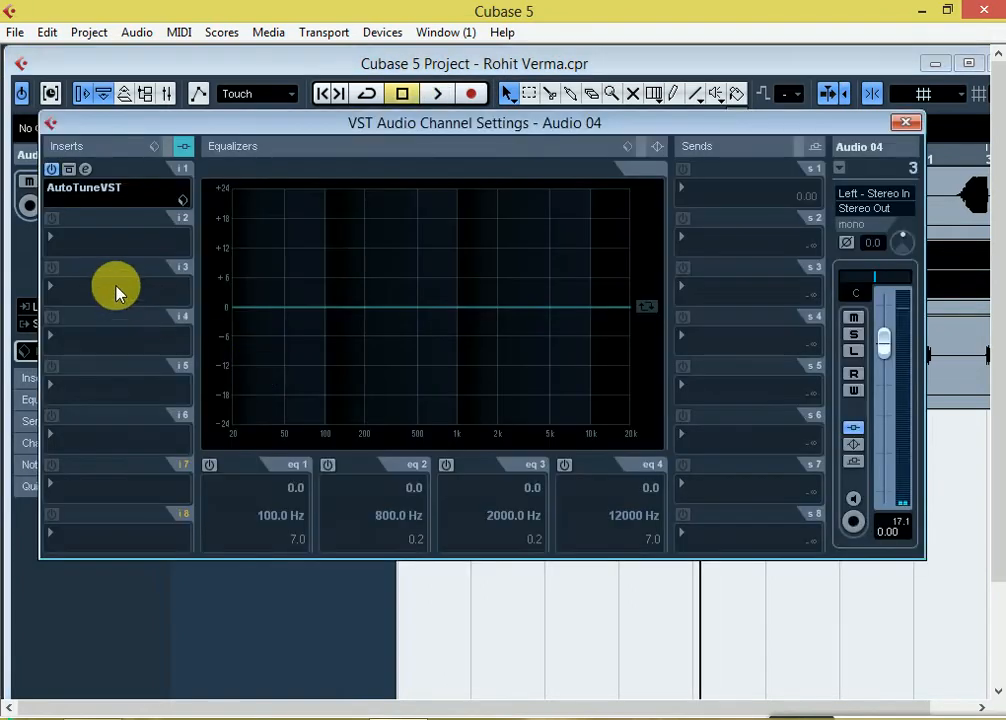
{"action": "left_click", "coordinate": [106, 237]}
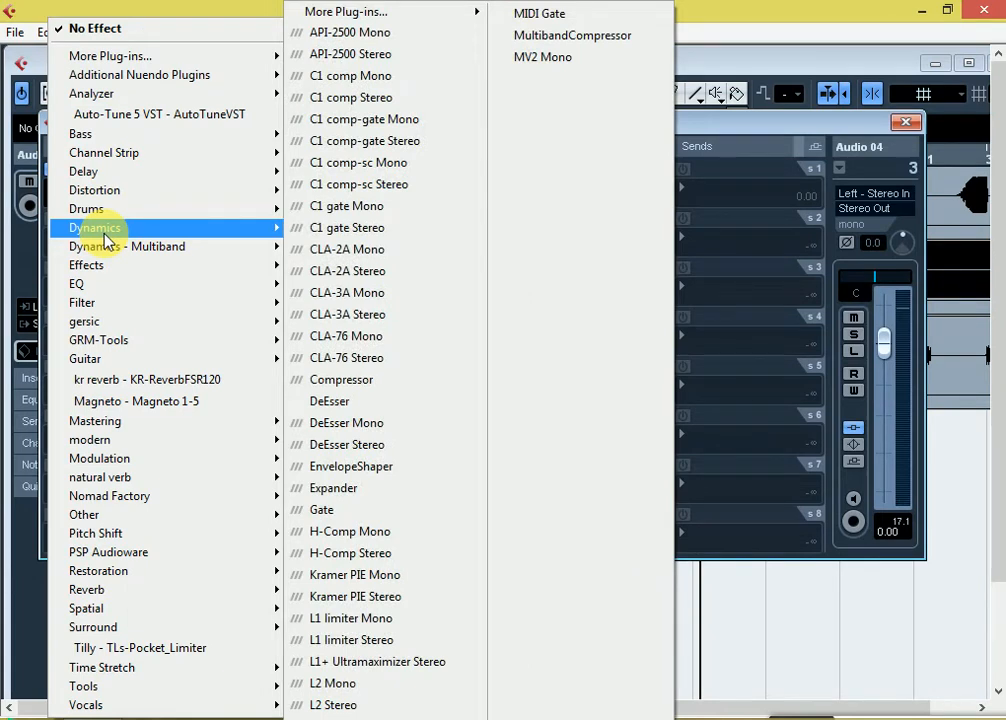
{"action": "mouse_move", "coordinate": [130, 253]}
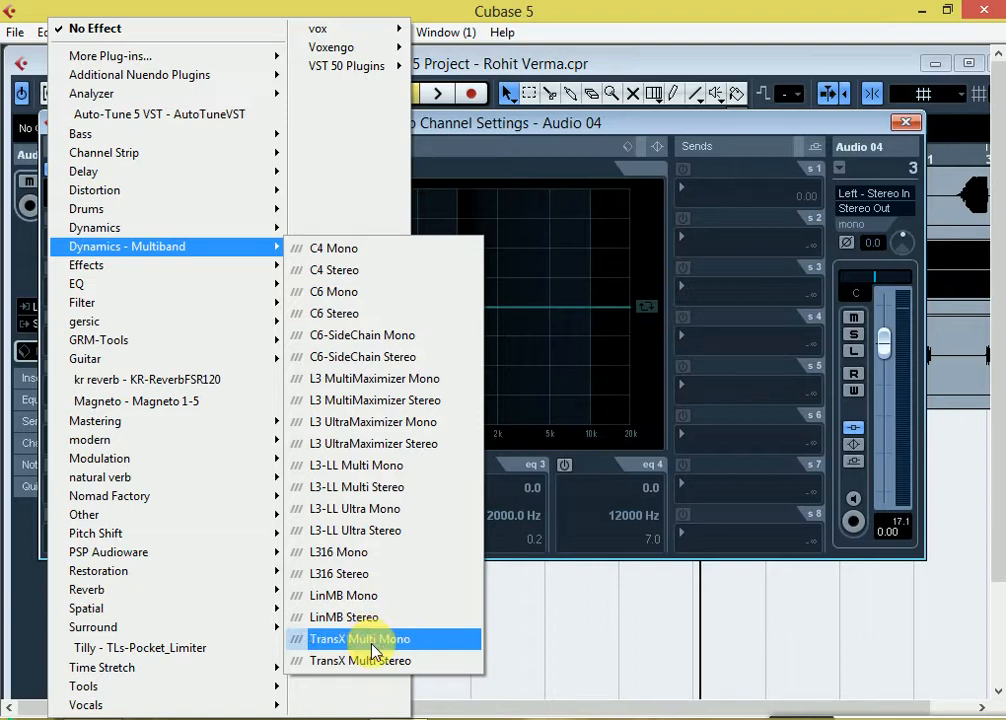
{"action": "left_click", "coordinate": [381, 641]}
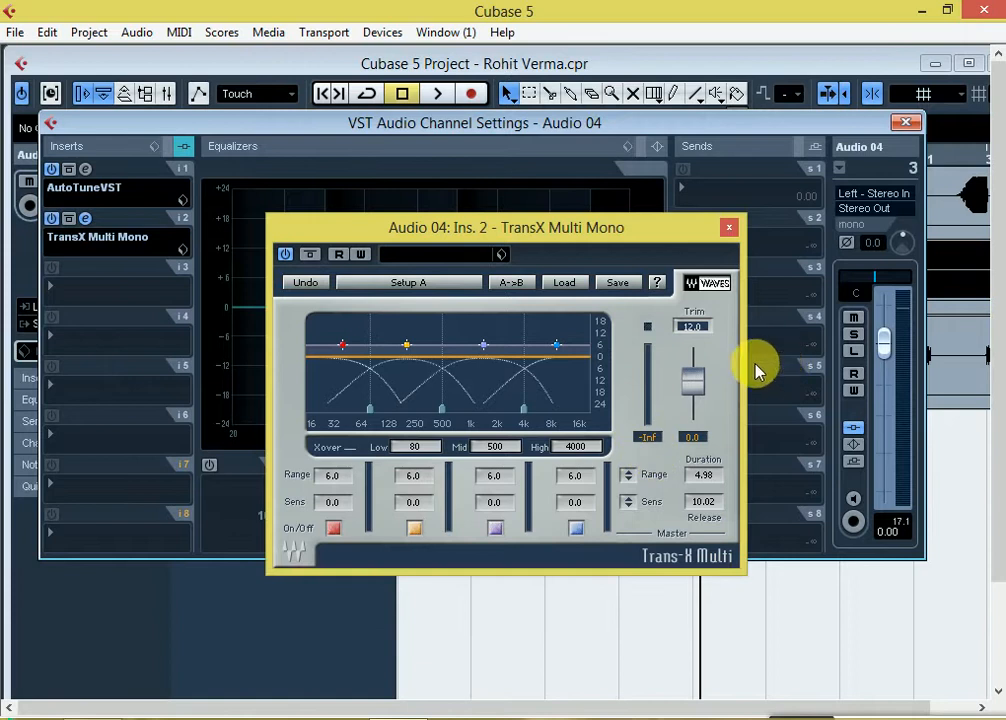
Adjust the TransX Multi trim to 14.3 while playing back the vocal, and close the plug-in.
{"action": "left_click_drag", "start_coordinate": [700, 397], "coordinate": [694, 353]}
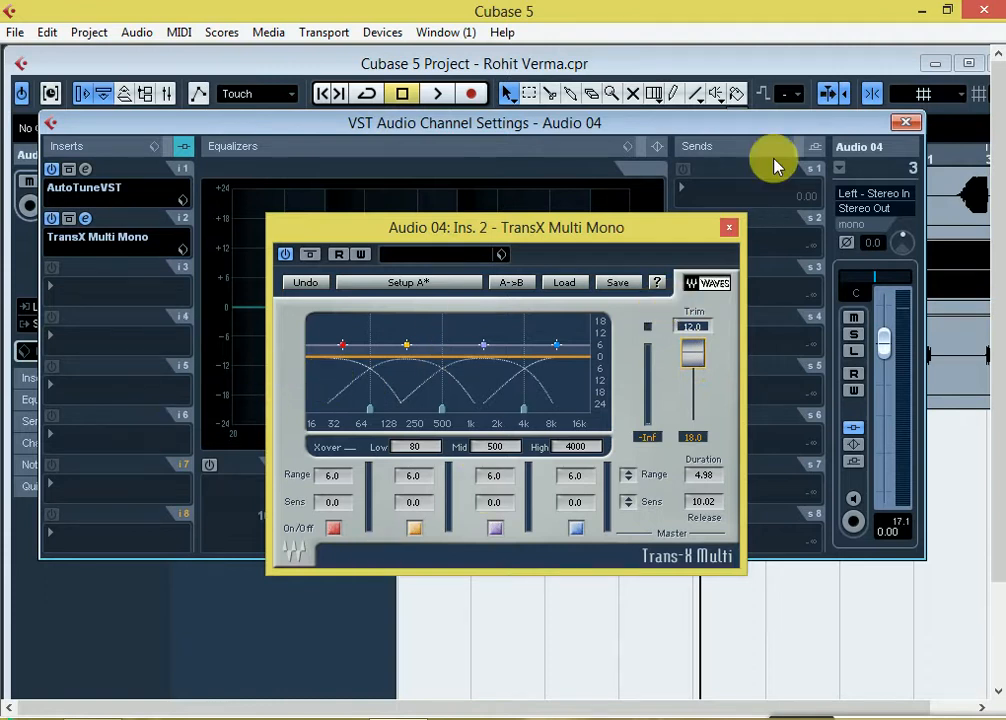
{"action": "left_click_drag", "start_coordinate": [655, 233], "coordinate": [561, 167]}
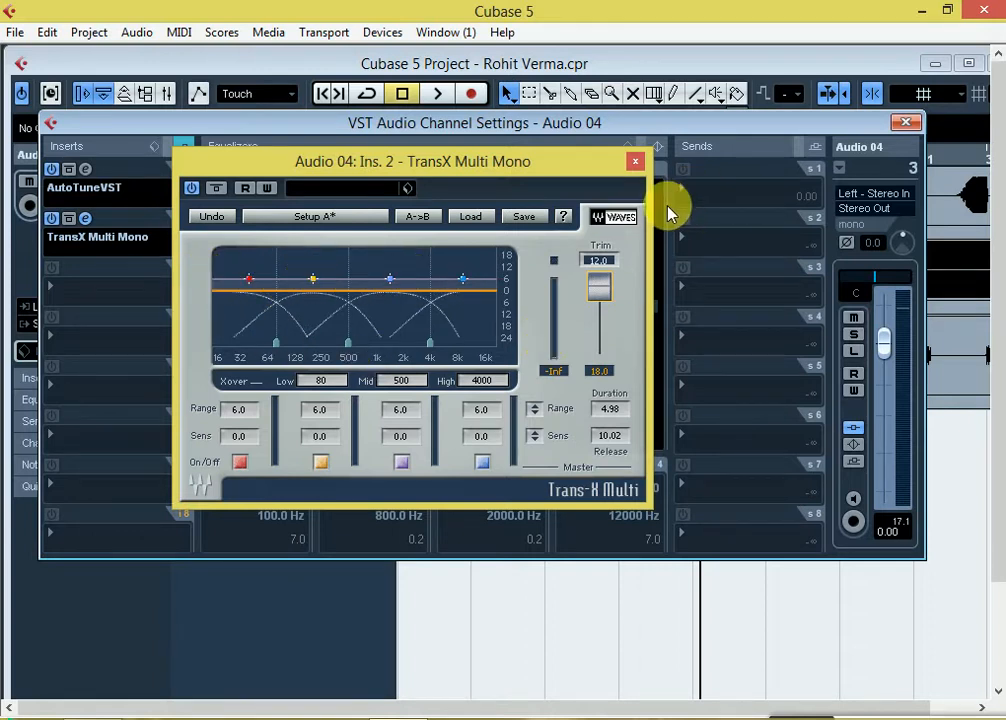
{"action": "key", "text": "space"}
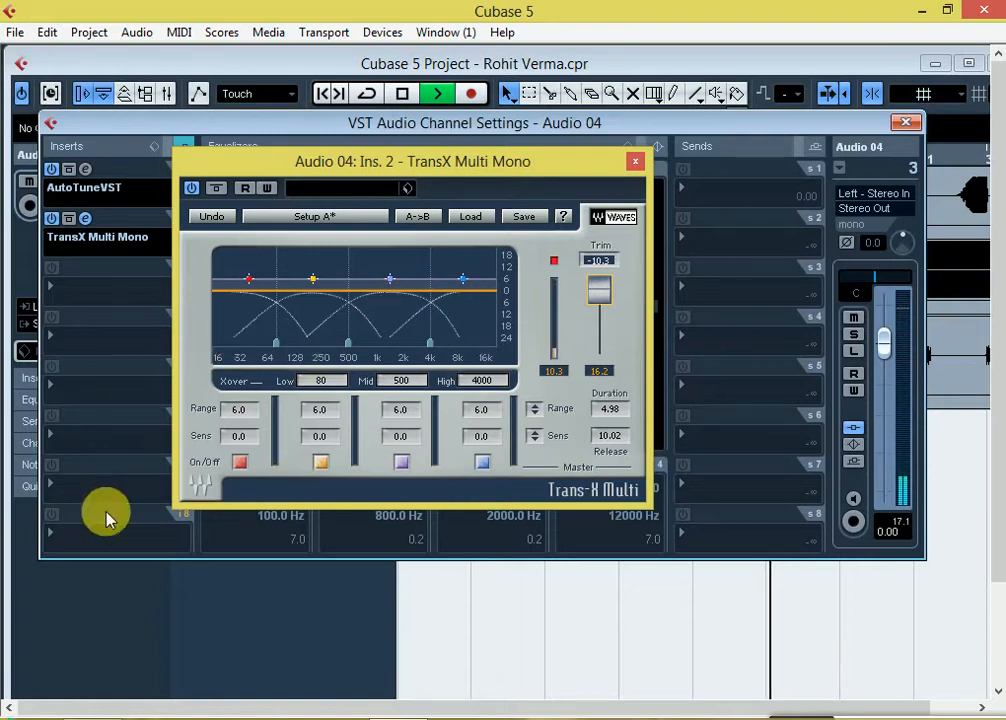
{"action": "left_click_drag", "start_coordinate": [600, 297], "coordinate": [600, 301]}
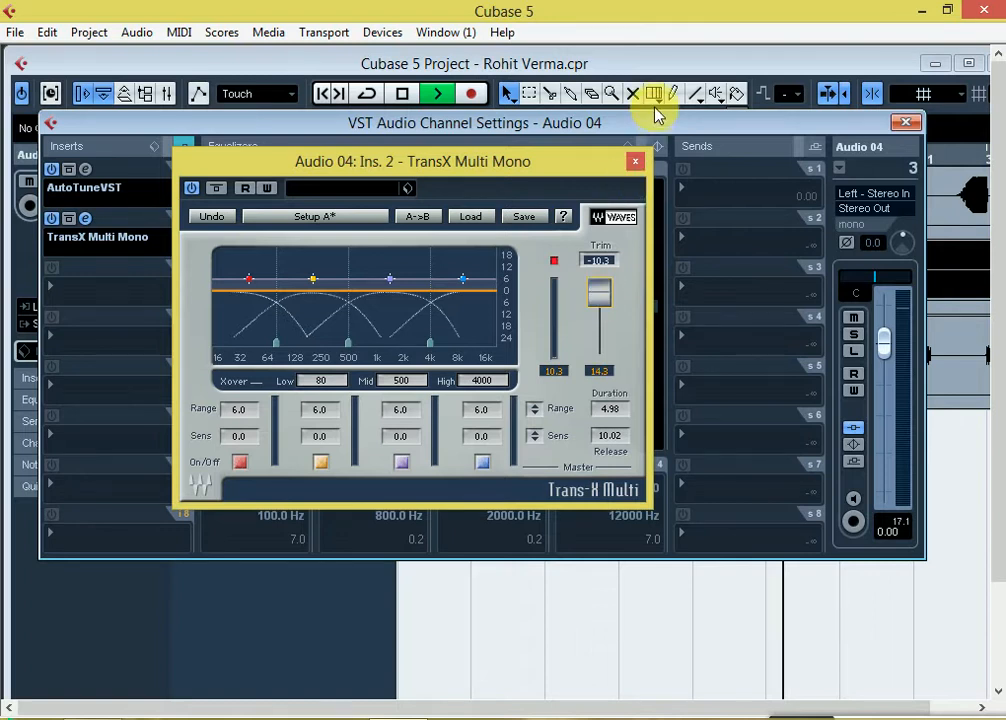
{"action": "left_click", "coordinate": [639, 161]}
{"action": "key", "text": "space"}
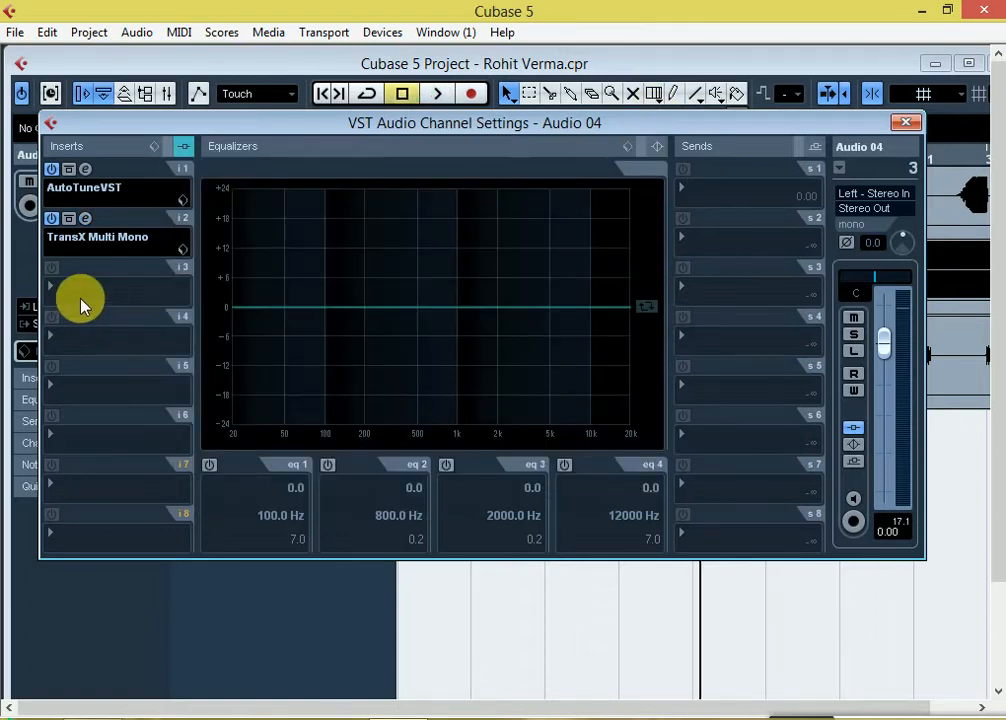
Load WavesTune Mono from the vocal effects into Audio 04's third insert slot.
{"action": "left_click", "coordinate": [80, 296]}
{"action": "mouse_move", "coordinate": [114, 246]}
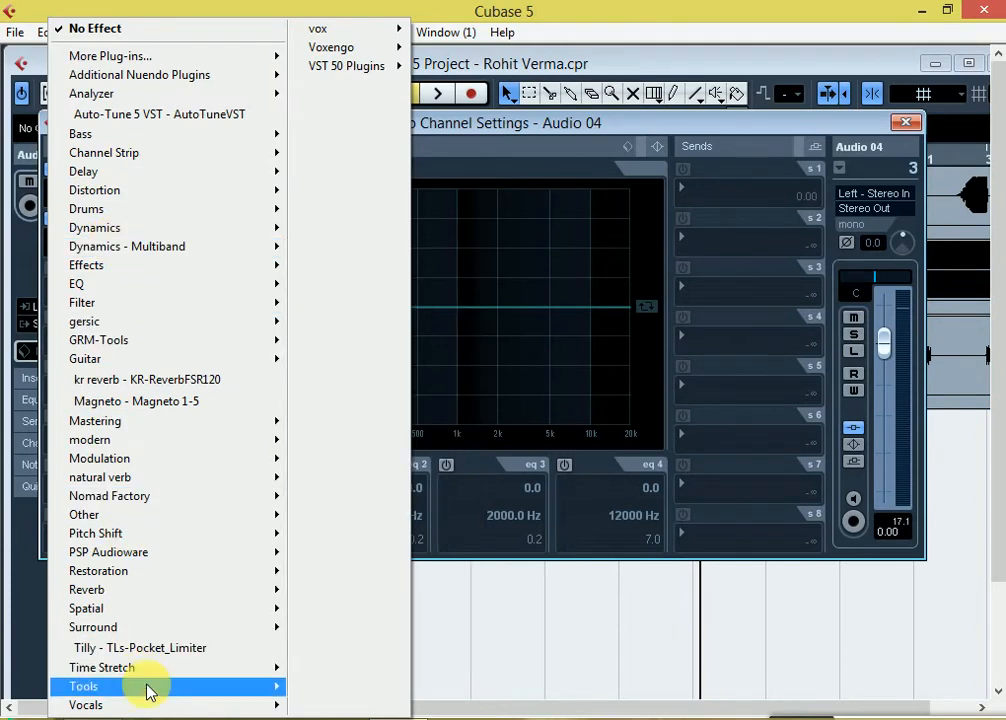
{"action": "mouse_move", "coordinate": [128, 705]}
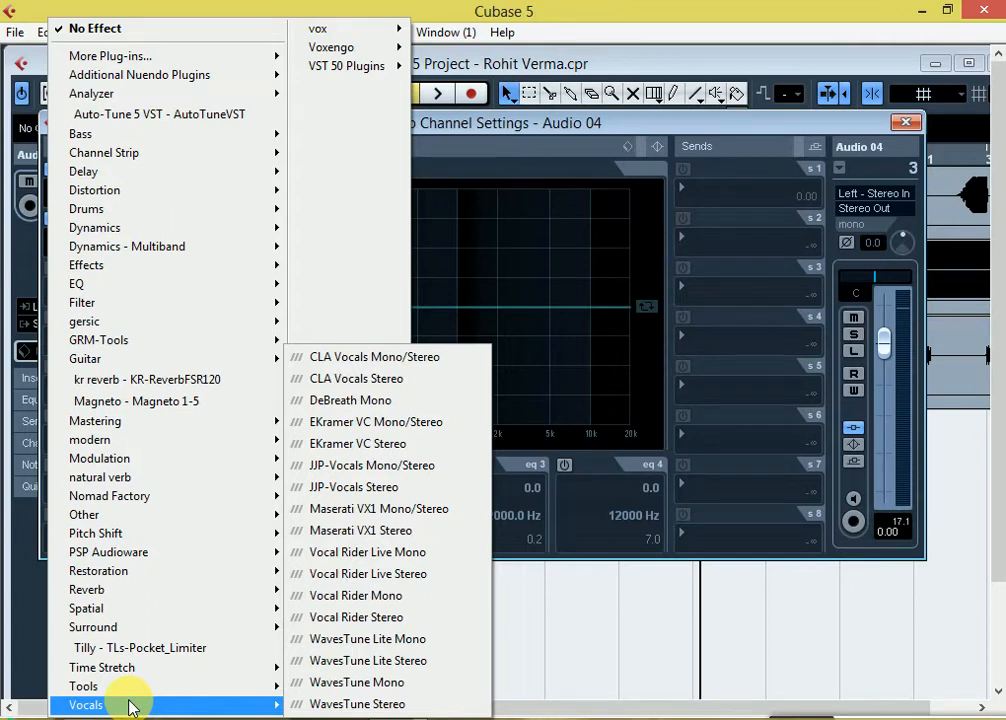
{"action": "left_click", "coordinate": [350, 685]}
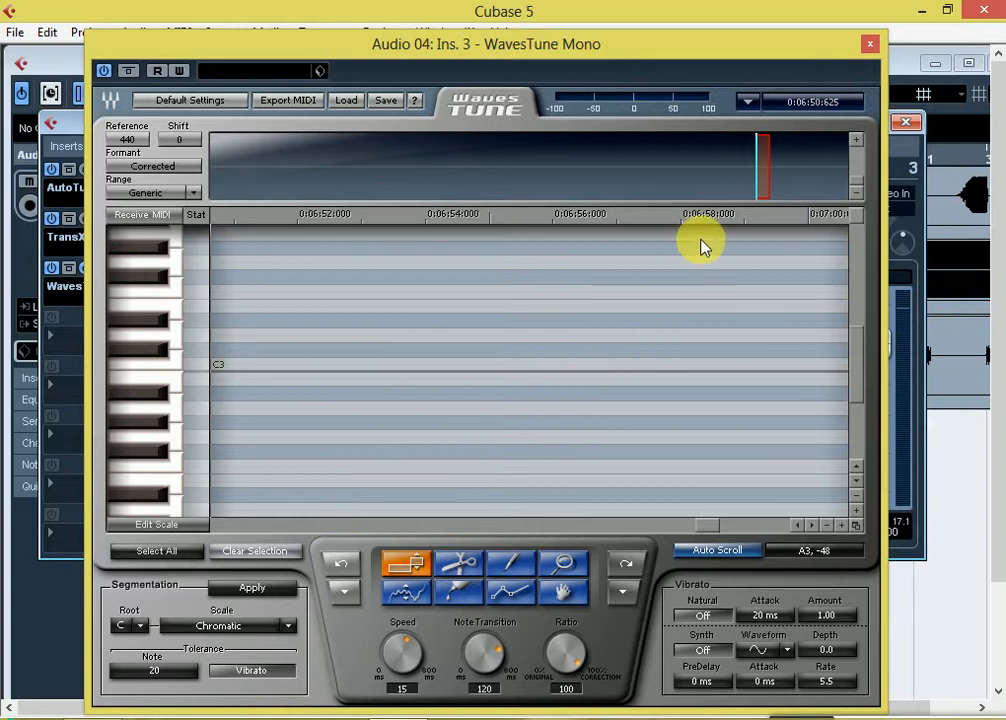
Play back the vocal so WavesTune scans its pitch, leave auto scroll on, and close the plug-in.
{"action": "key", "text": "space"}
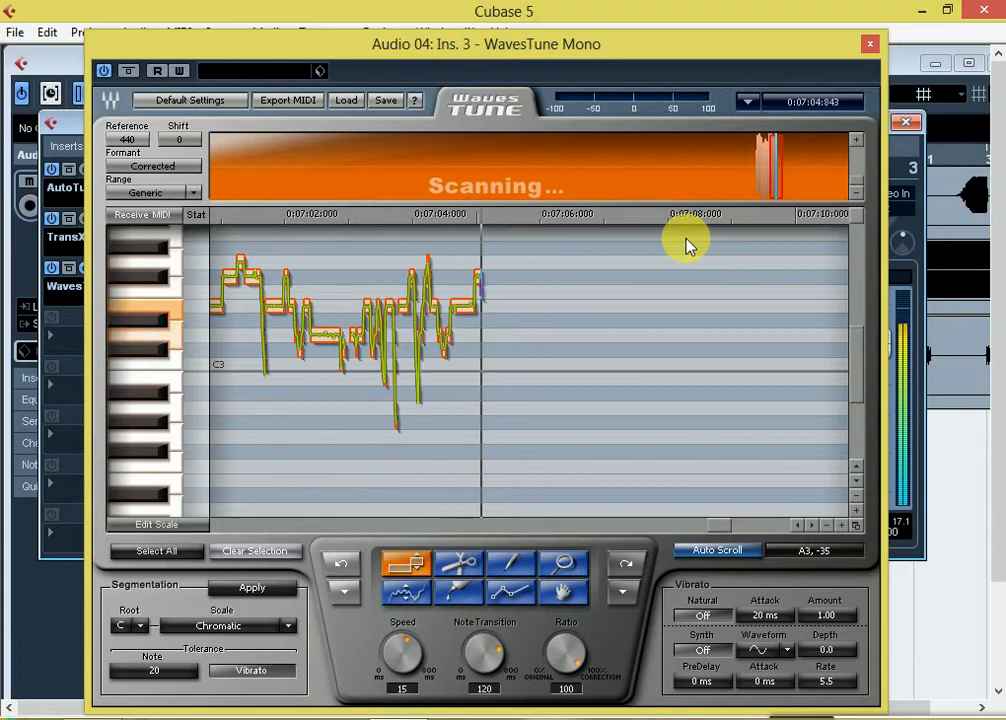
{"action": "key", "text": "space"}
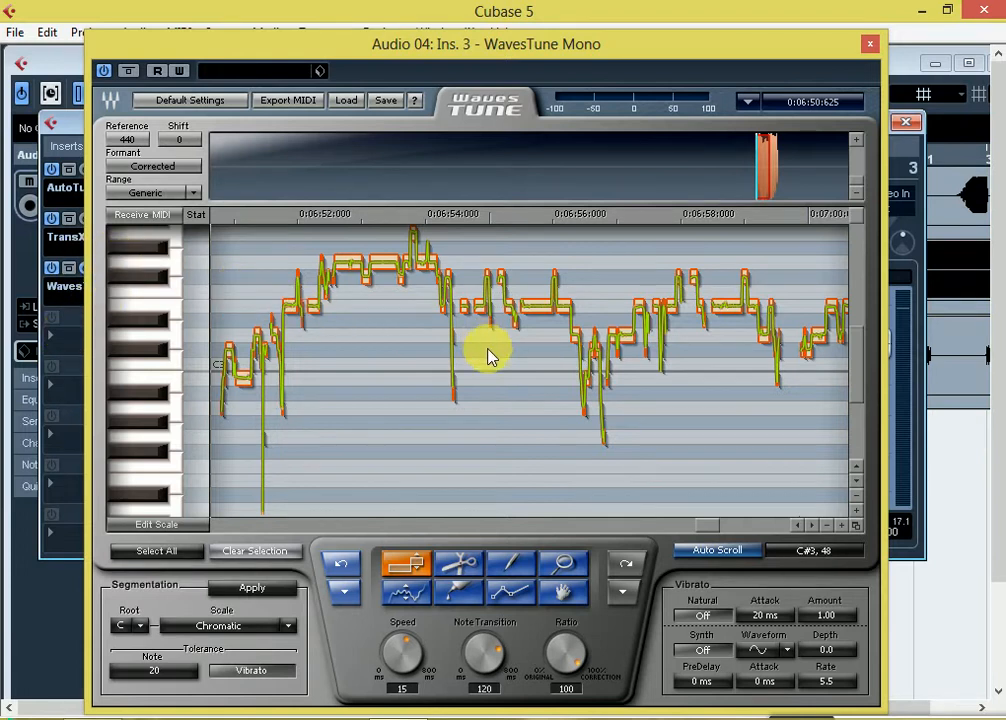
{"action": "left_click", "coordinate": [740, 552]}
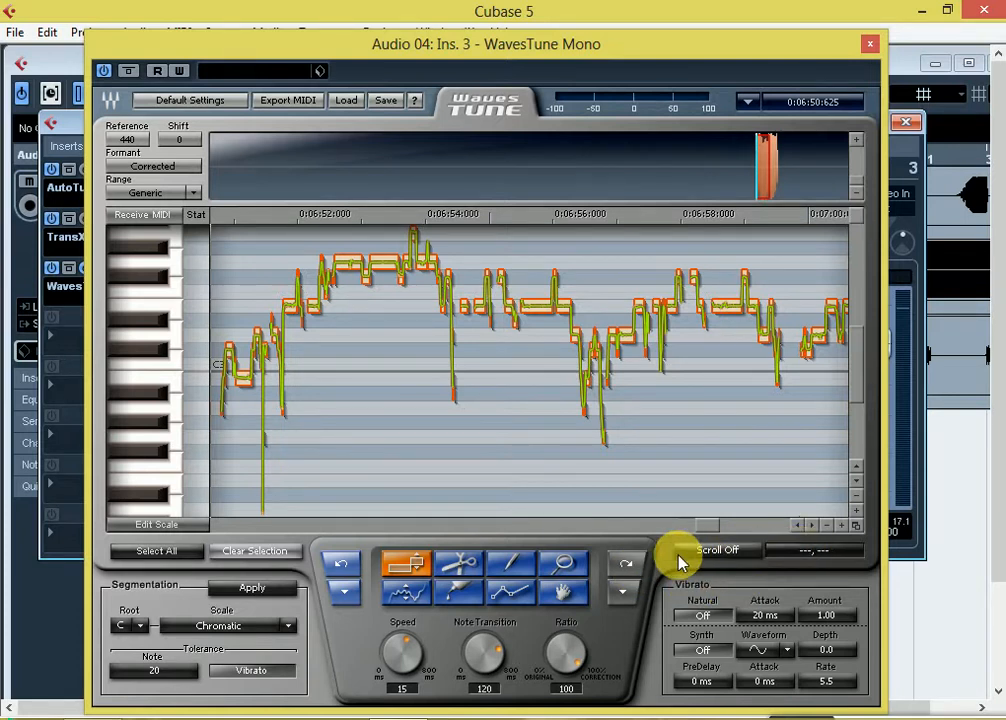
{"action": "left_click", "coordinate": [715, 552]}
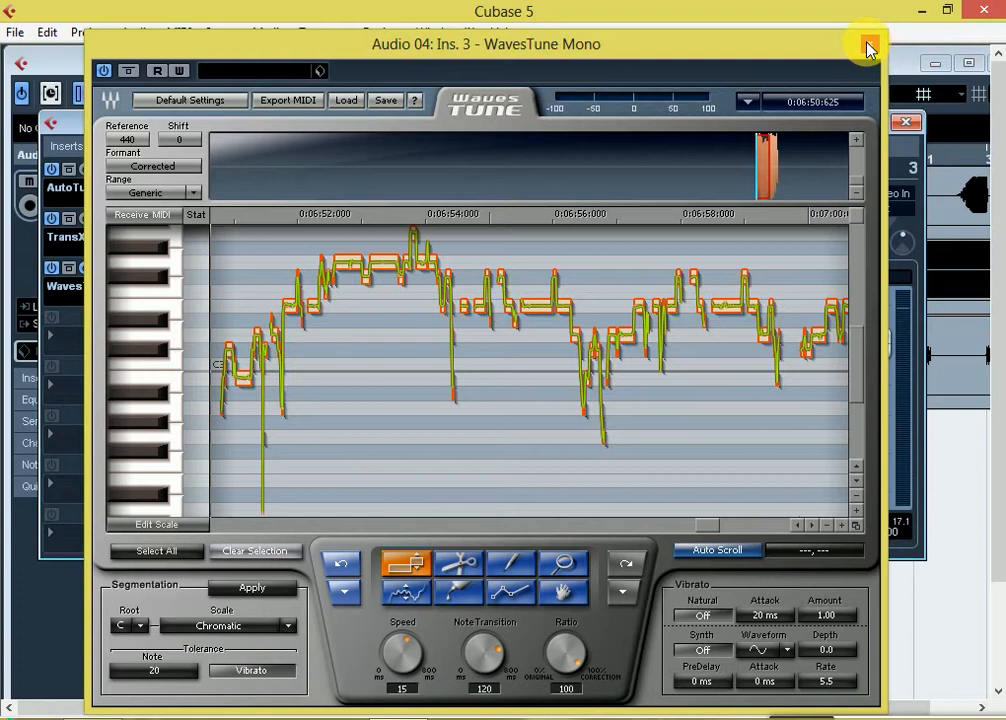
{"action": "left_click", "coordinate": [869, 47]}
Load Vocal Rider Live Mono from the vocal effects into Audio 04's fourth insert slot.
{"action": "left_click", "coordinate": [85, 340]}
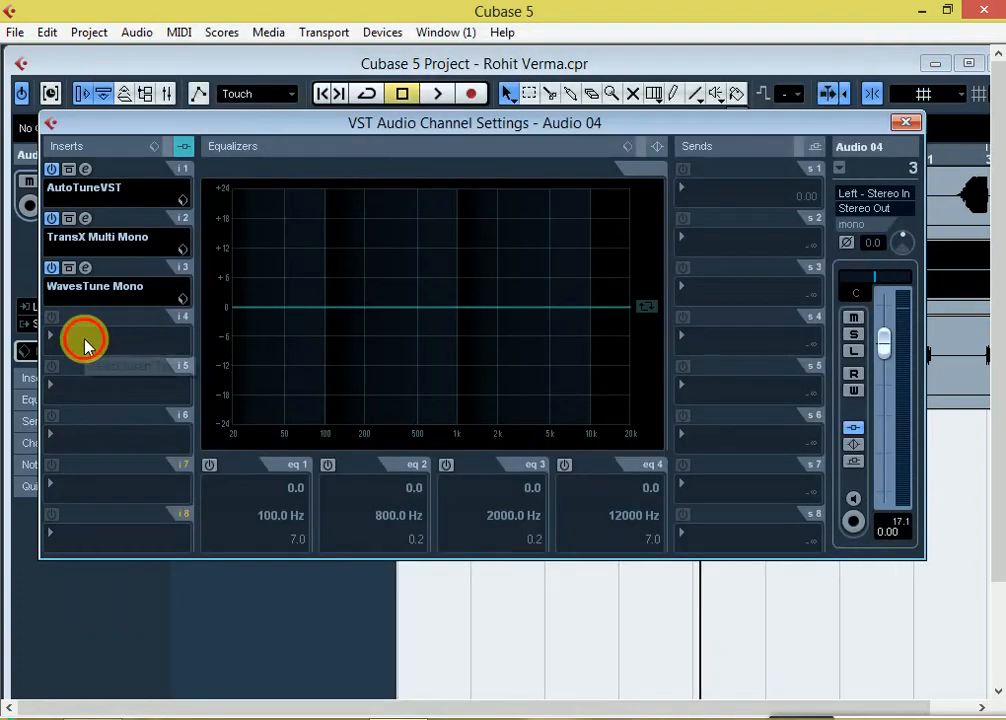
{"action": "mouse_move", "coordinate": [122, 535]}
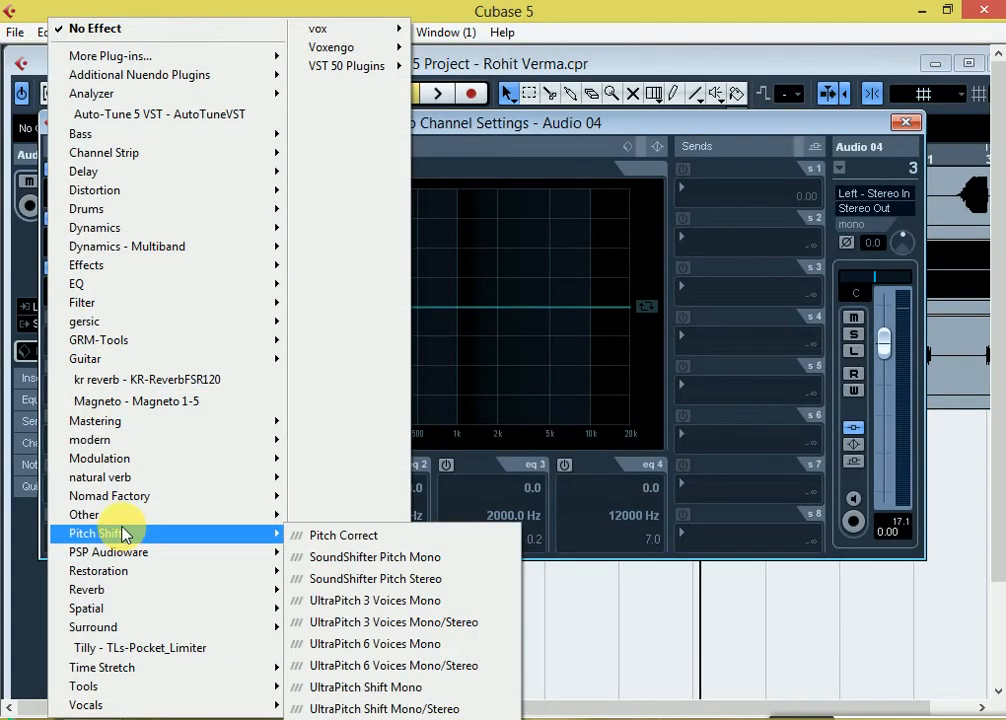
{"action": "mouse_move", "coordinate": [127, 710]}
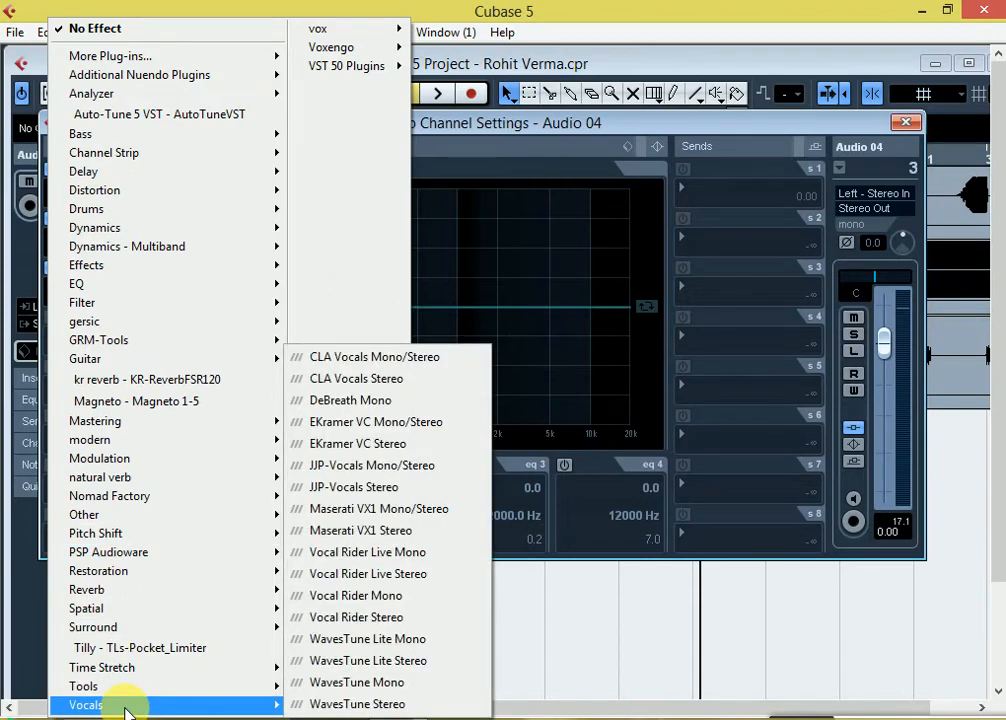
{"action": "left_click", "coordinate": [386, 562]}
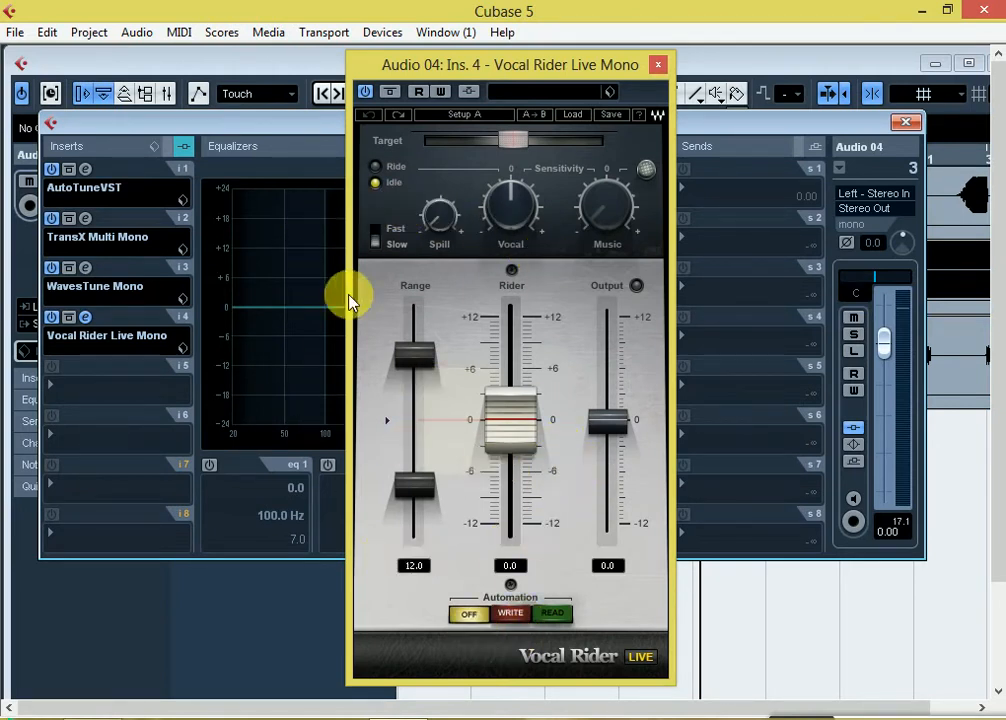
Raise the Vocal Rider output to 6.5, play back the vocal, and close the plug-in.
{"action": "left_click", "coordinate": [609, 422]}
{"action": "left_click_drag", "start_coordinate": [609, 422], "coordinate": [611, 360]}
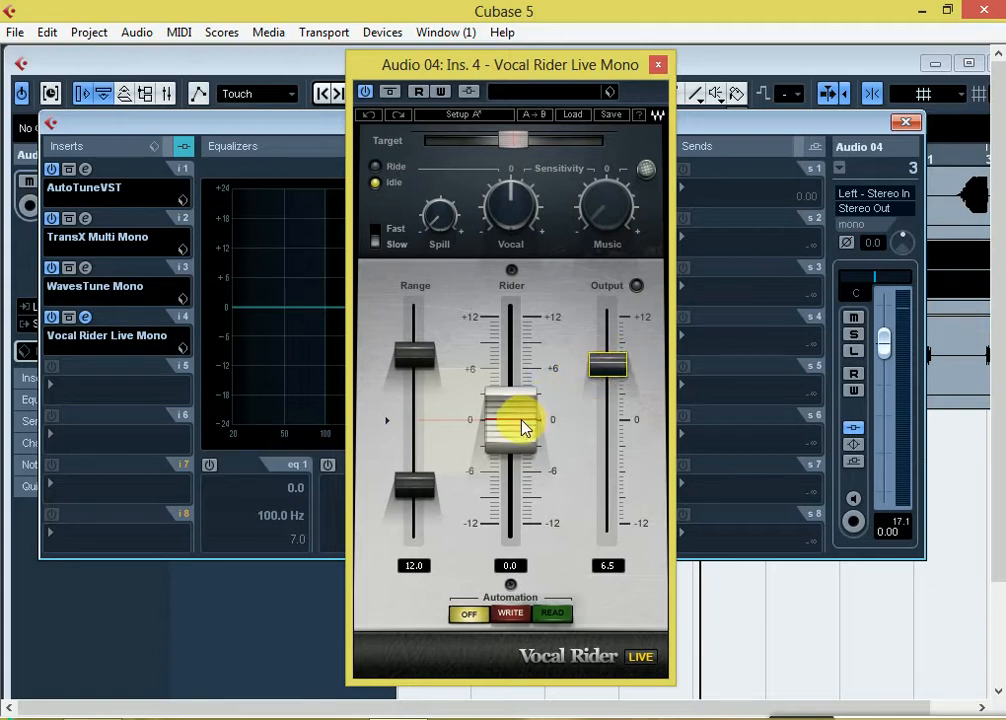
{"action": "key", "text": "space"}
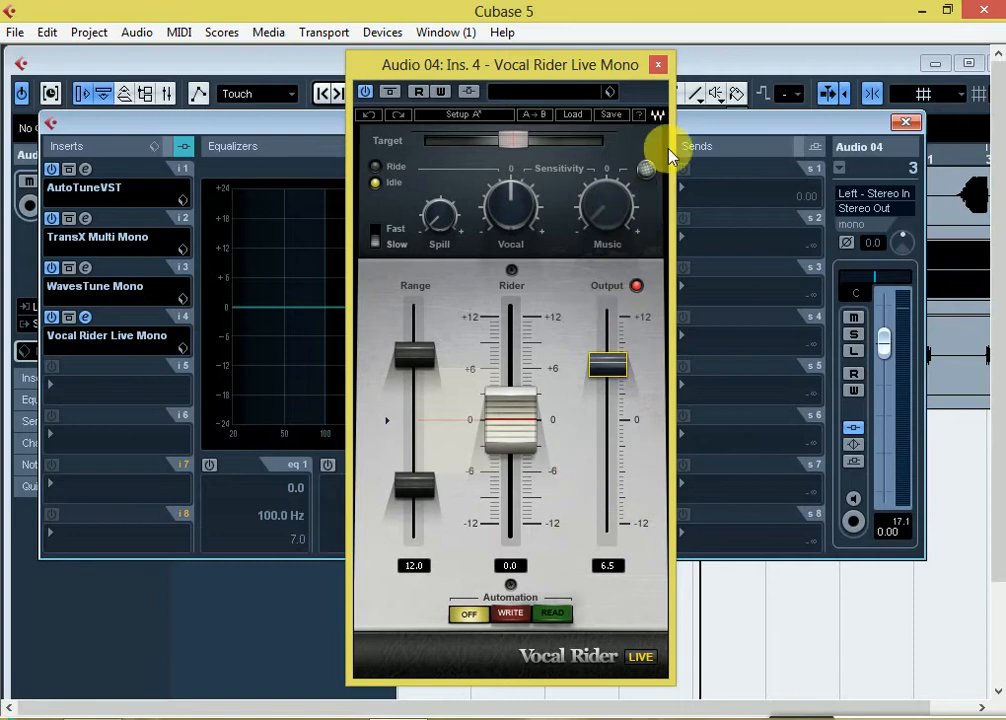
{"action": "left_click", "coordinate": [660, 67]}
Load LoAir Mono from the general effects category into Audio 04's fifth insert slot.
{"action": "left_click", "coordinate": [85, 393]}
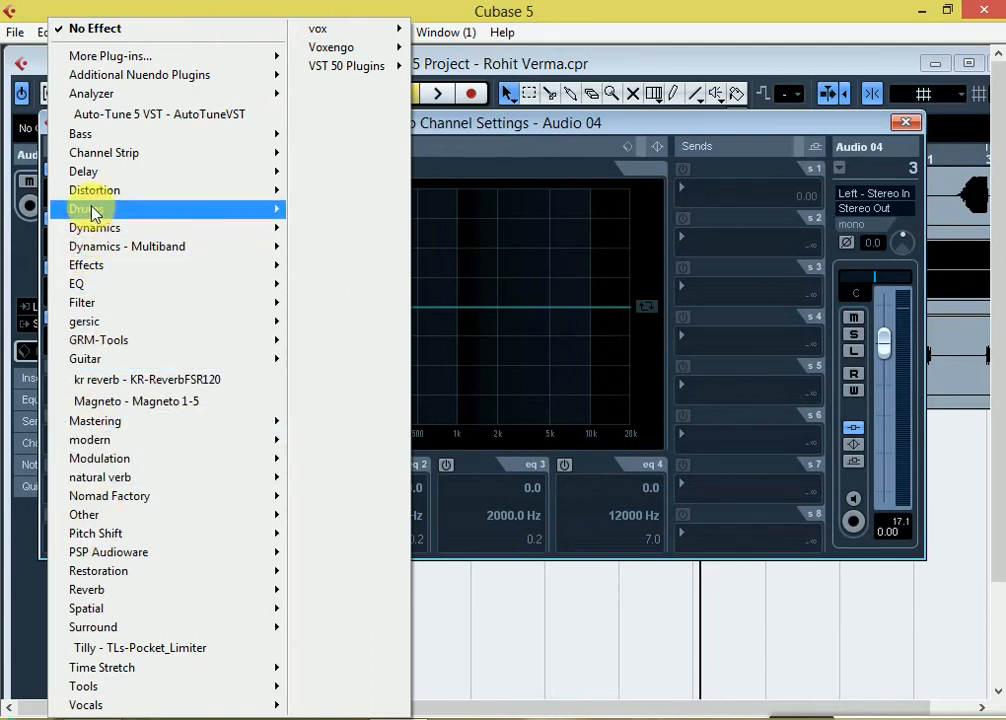
{"action": "mouse_move", "coordinate": [101, 477]}
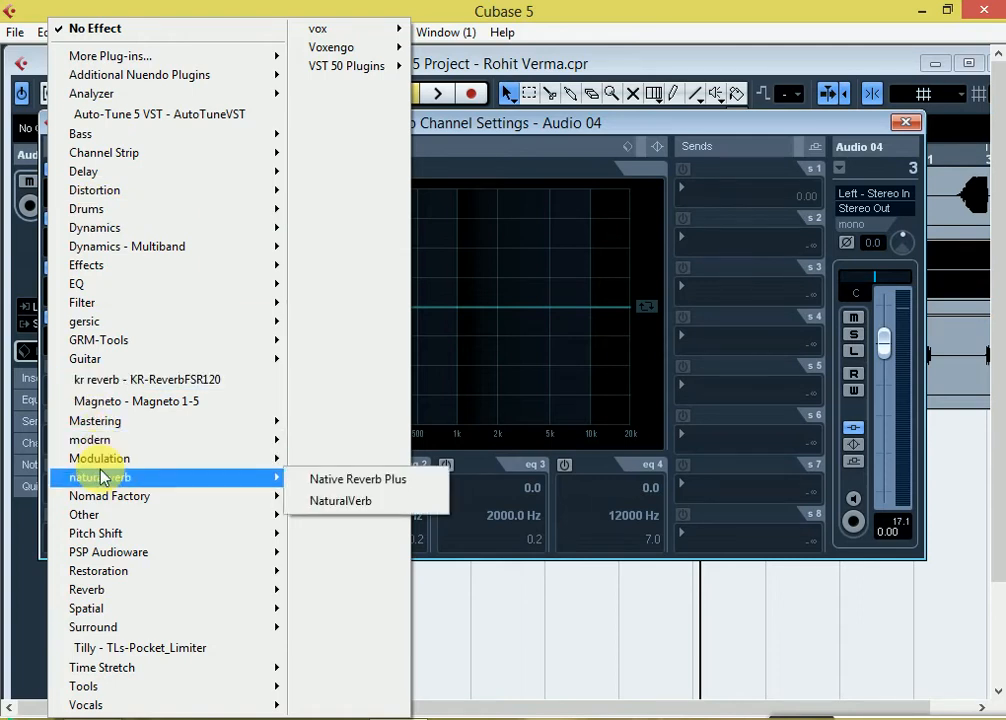
{"action": "mouse_move", "coordinate": [90, 276]}
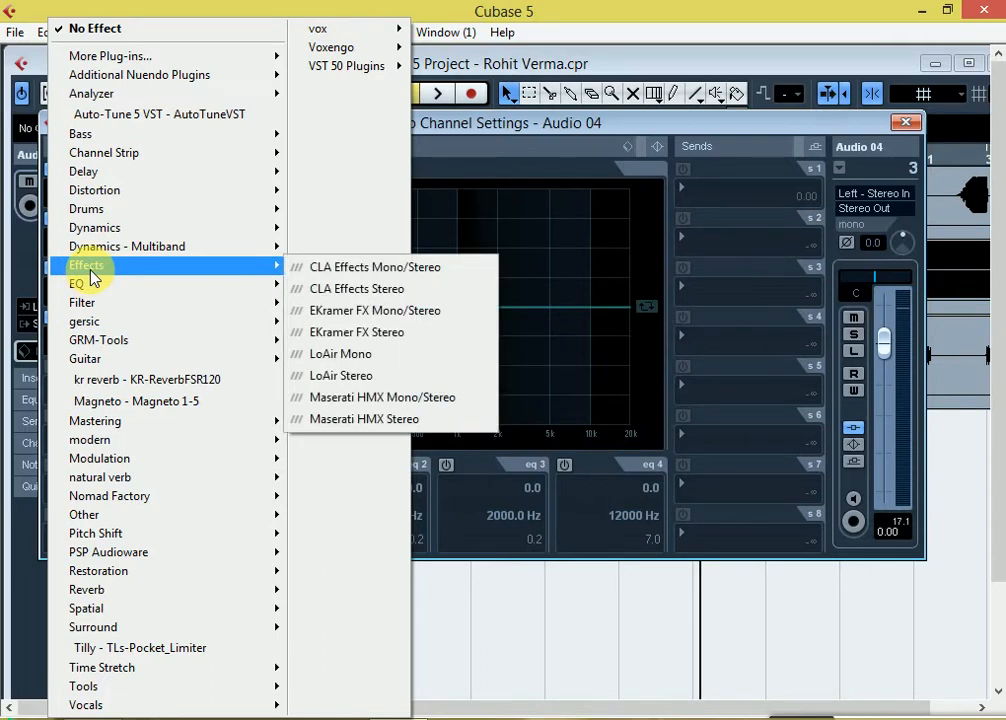
{"action": "left_click", "coordinate": [370, 362]}
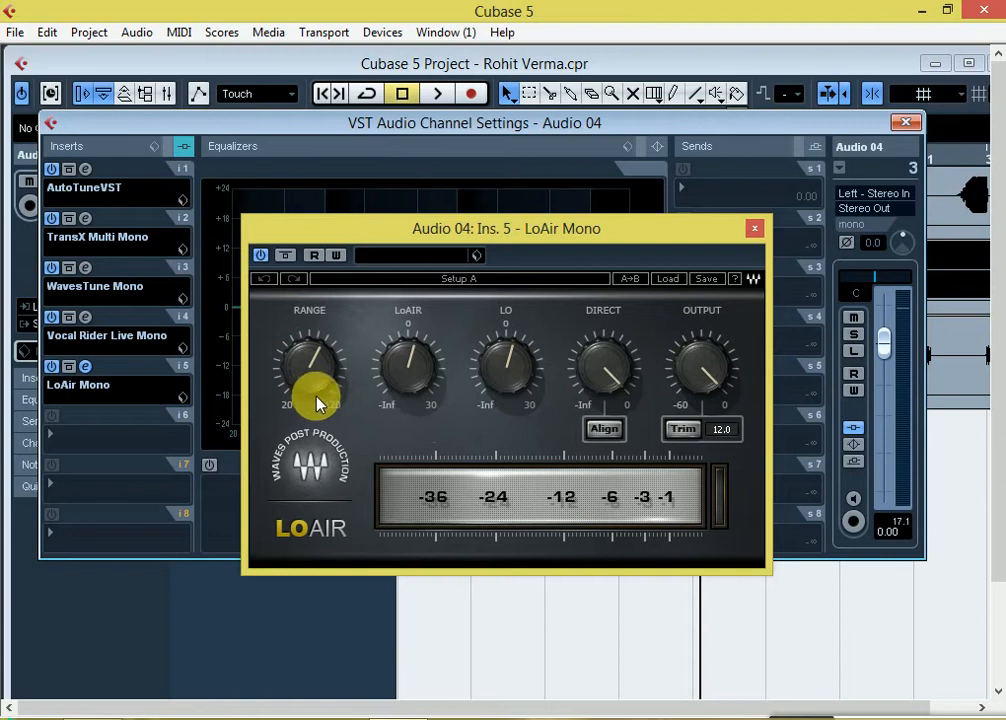
Raise LoAir's Range, LoAir and Lo levels slightly, audition the vocal, close the plug-in and stop playback.
{"action": "left_click_drag", "start_coordinate": [319, 386], "coordinate": [319, 366]}
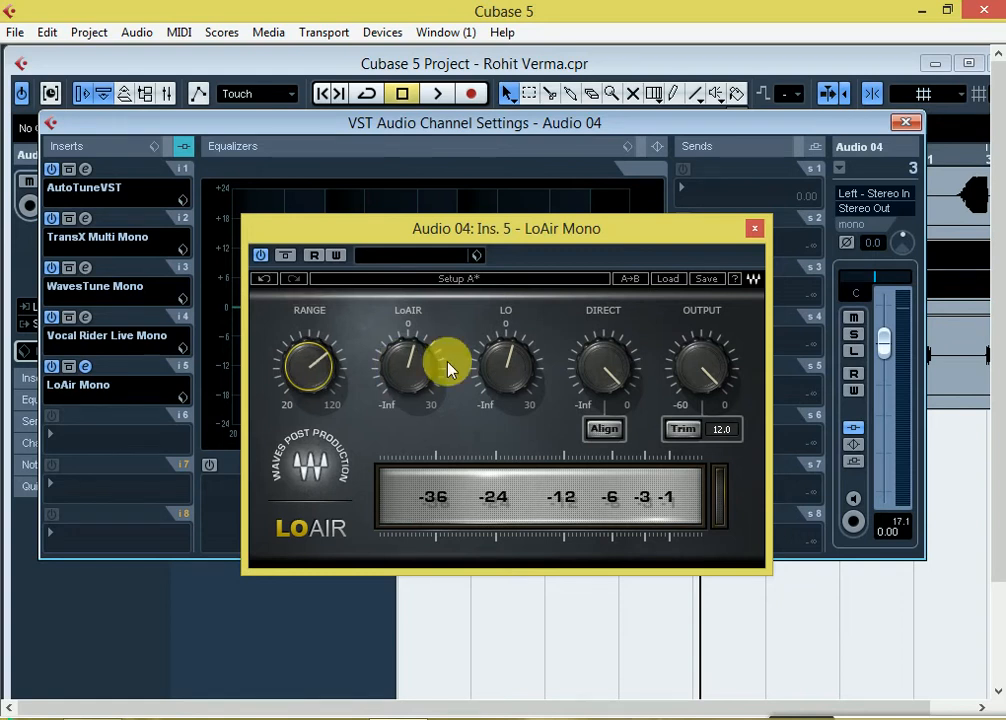
{"action": "left_click_drag", "start_coordinate": [422, 386], "coordinate": [422, 367]}
{"action": "left_click_drag", "start_coordinate": [515, 383], "coordinate": [515, 370]}
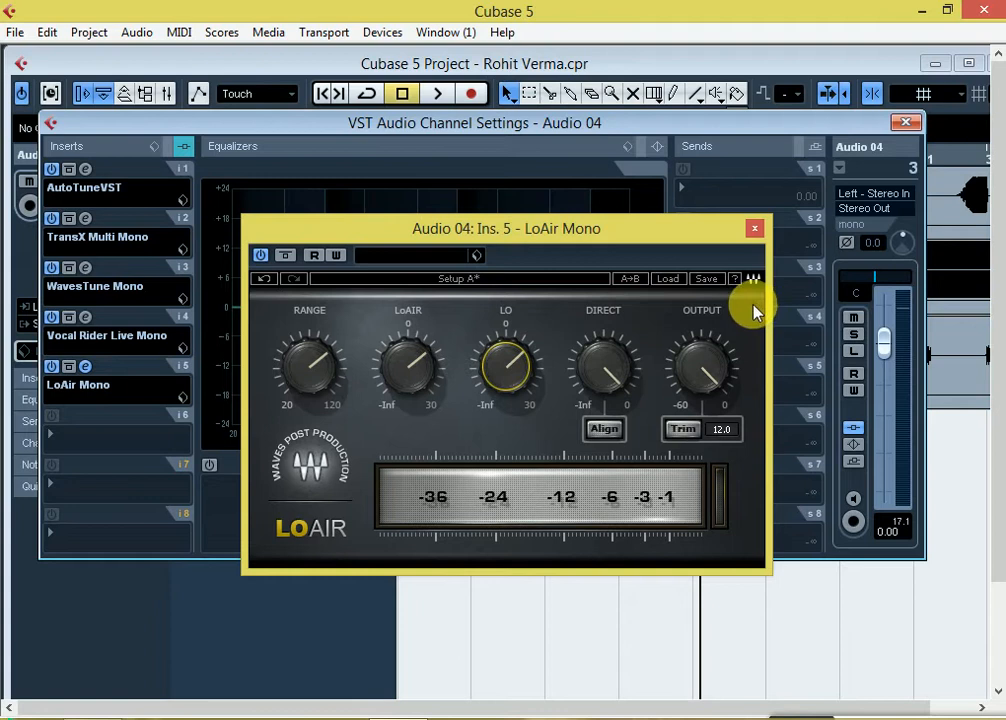
{"action": "key", "text": "space"}
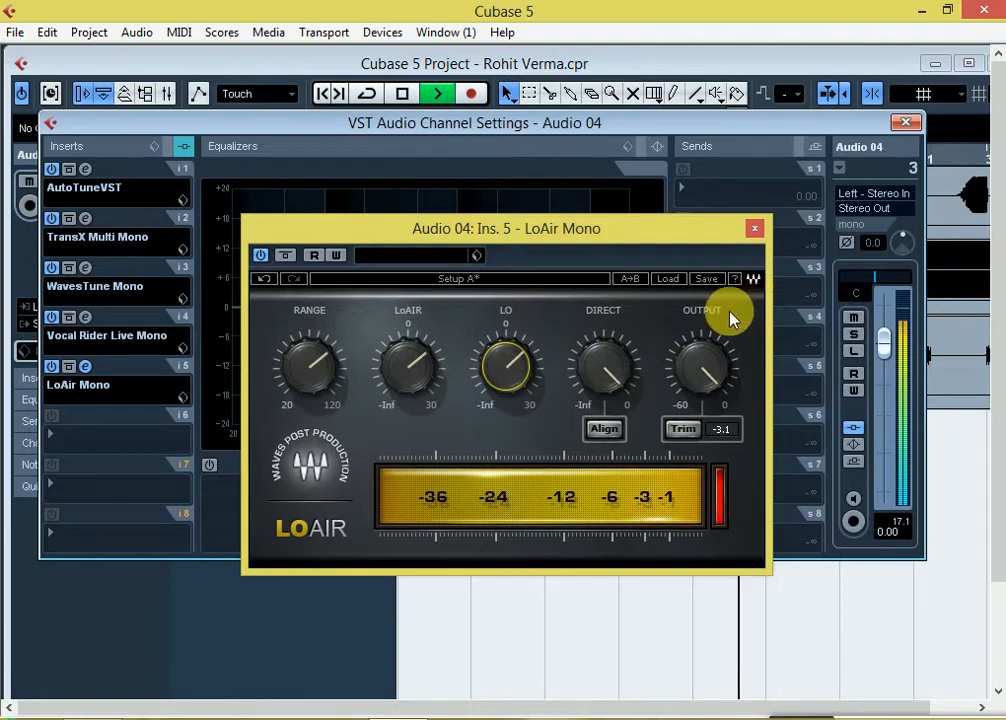
{"action": "left_click", "coordinate": [755, 230]}
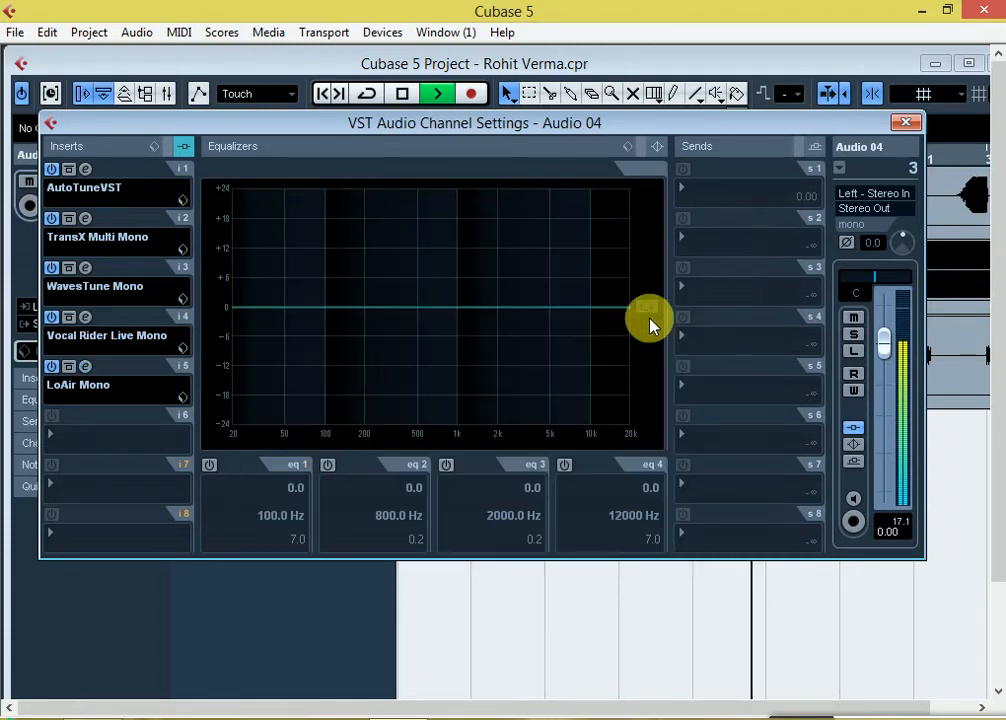
{"action": "key", "text": "space"}
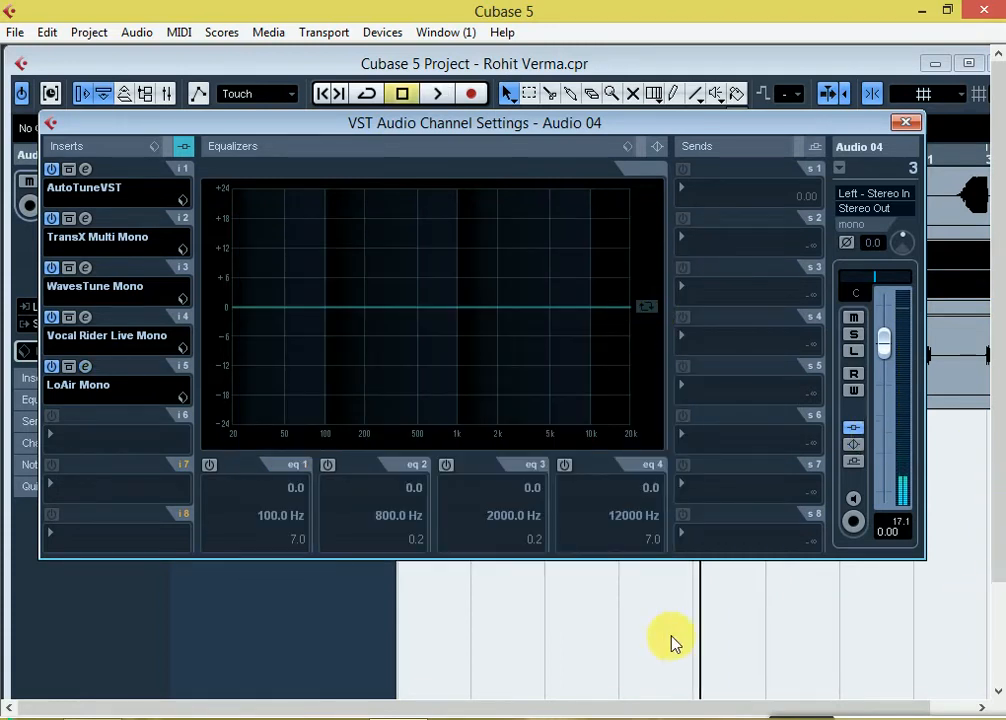
Load LiquidCompressor from the Nomad Factory Liquid Bundle into Audio 04's sixth insert slot.
{"action": "left_click", "coordinate": [87, 445]}
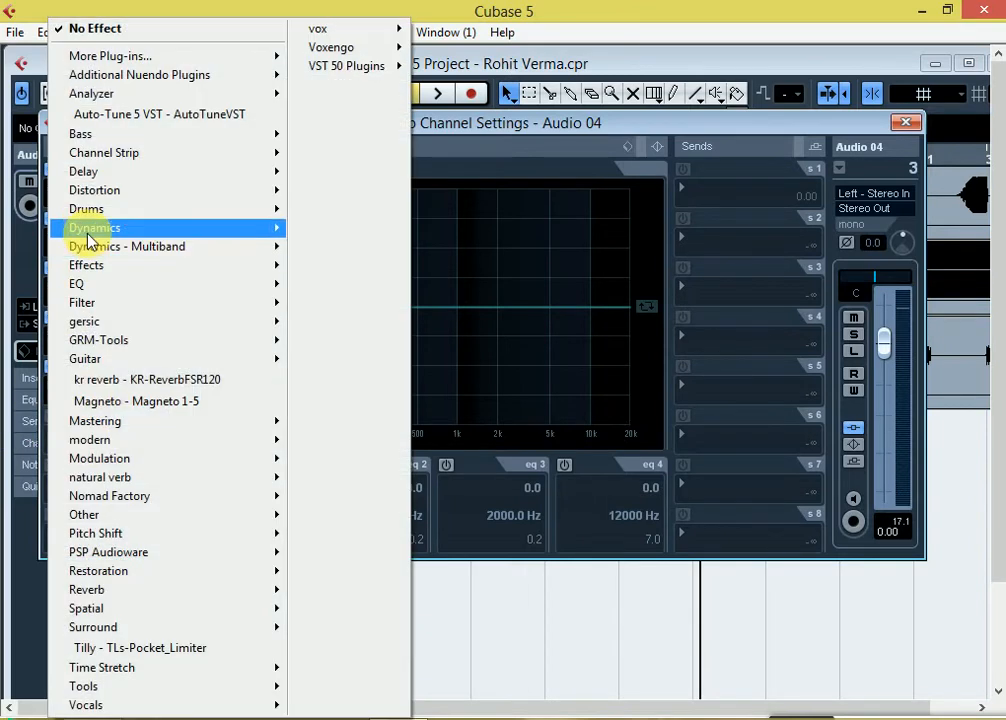
{"action": "mouse_move", "coordinate": [121, 421]}
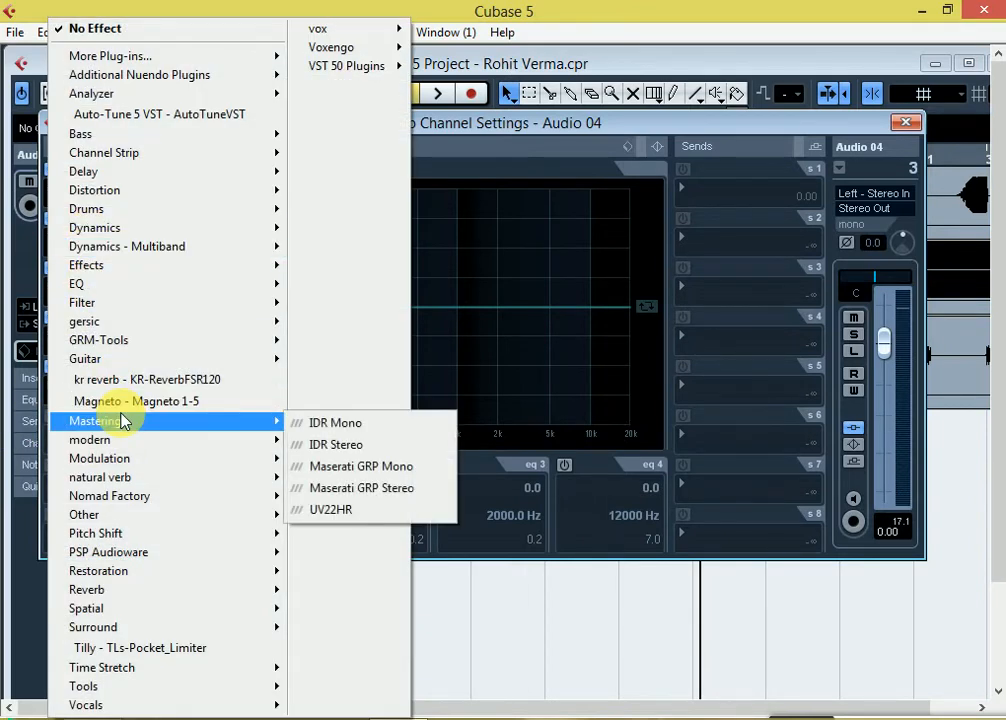
{"action": "mouse_move", "coordinate": [121, 500]}
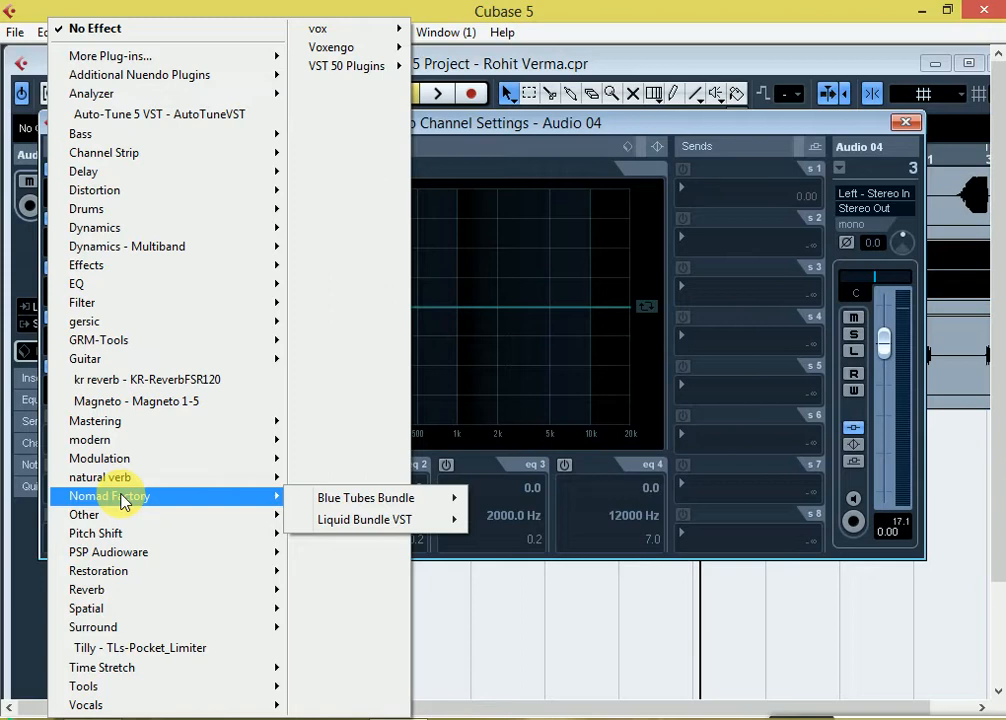
{"action": "mouse_move", "coordinate": [353, 523]}
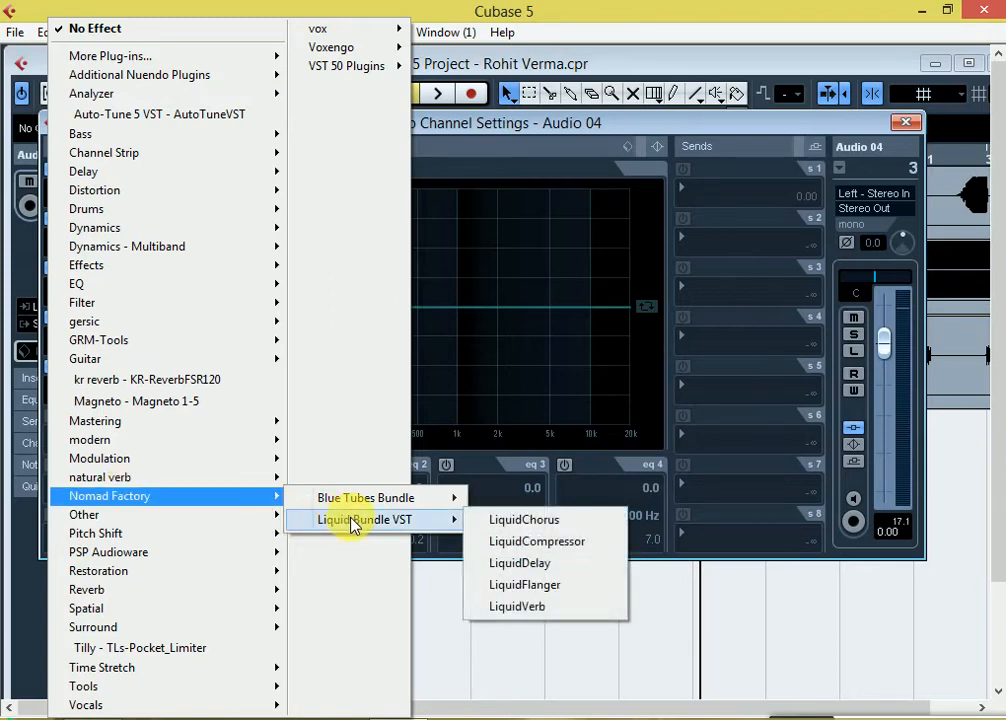
{"action": "left_click", "coordinate": [538, 541]}
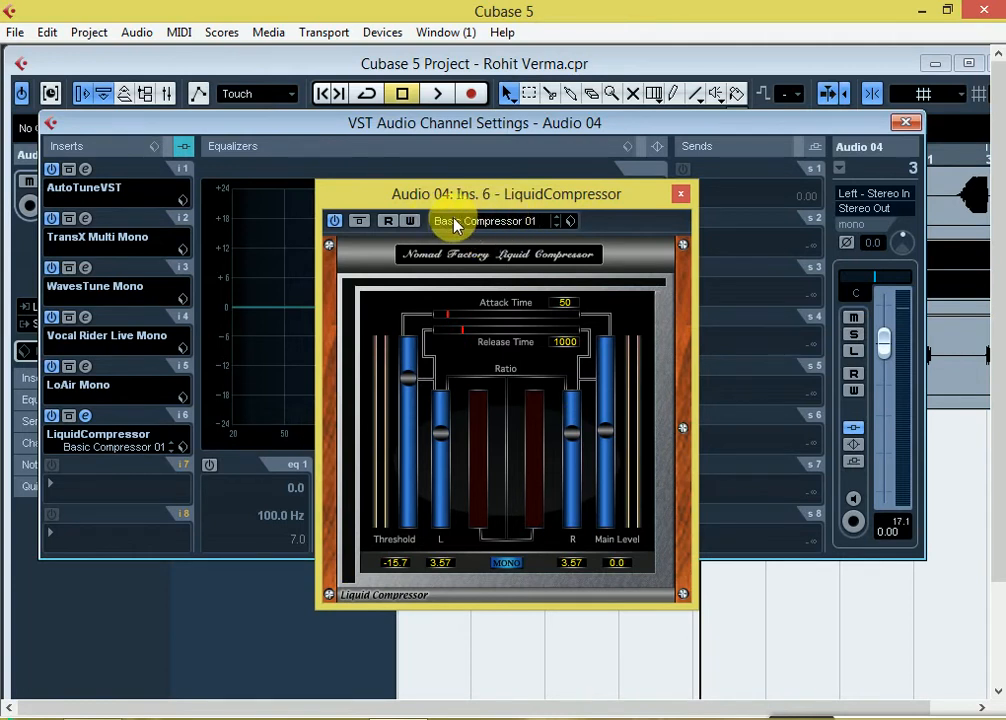
Choose the Basic Compressor 04 preset, with the main level at 2.0 and the threshold at -15.4.
{"action": "left_click", "coordinate": [535, 224]}
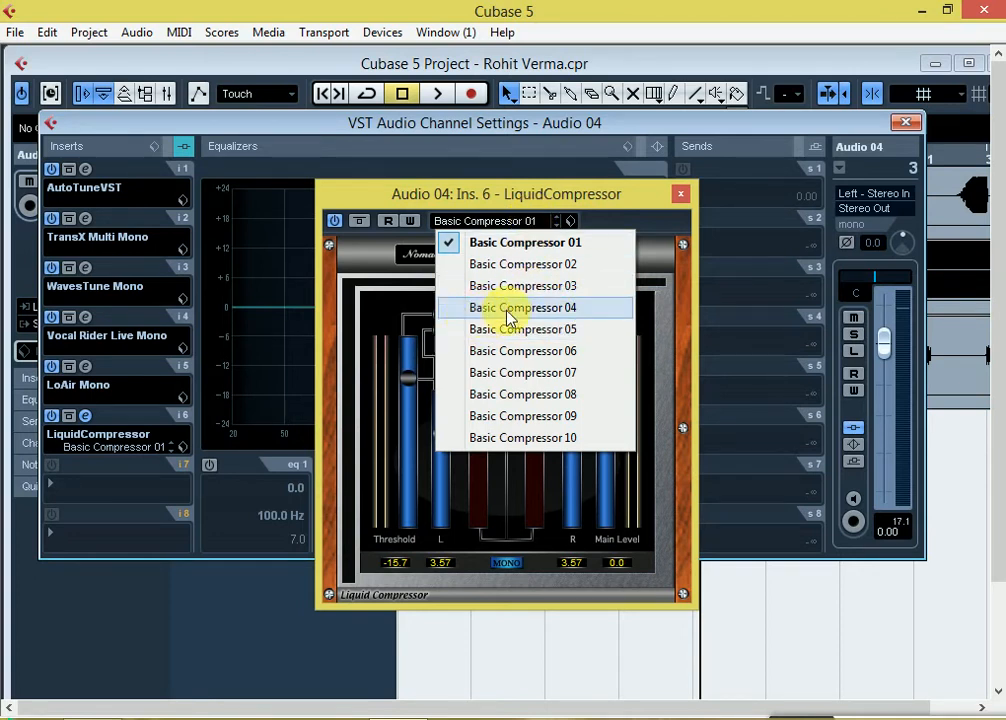
{"action": "left_click", "coordinate": [576, 310]}
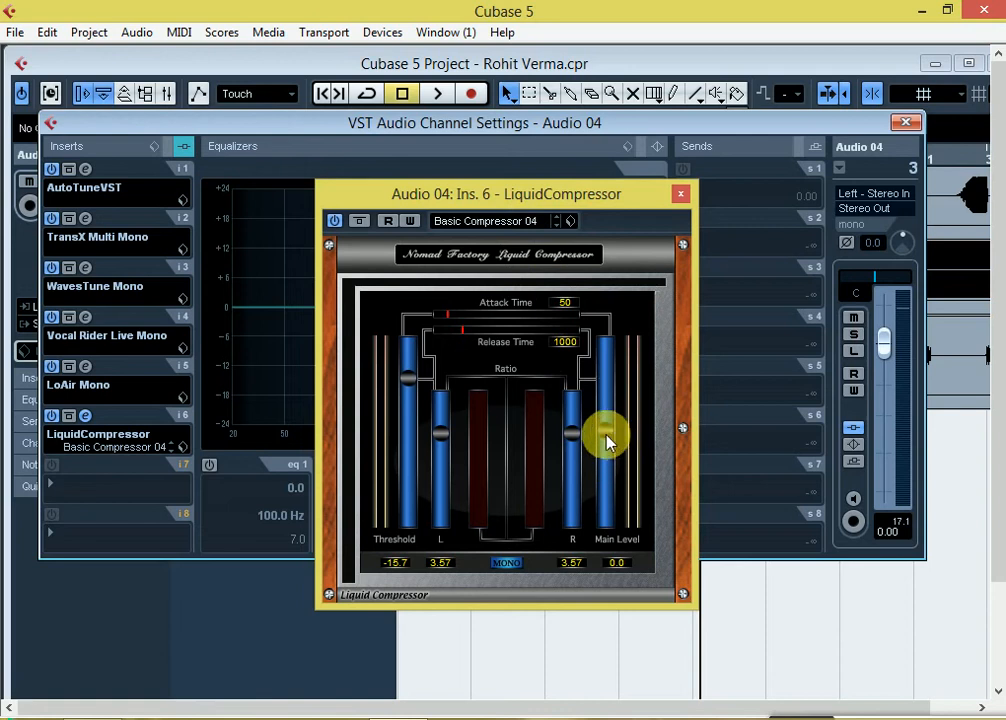
{"action": "left_click_drag", "start_coordinate": [607, 440], "coordinate": [606, 414]}
{"action": "left_click_drag", "start_coordinate": [412, 397], "coordinate": [437, 385]}
{"action": "left_click_drag", "start_coordinate": [602, 420], "coordinate": [606, 415]}
{"action": "left_click_drag", "start_coordinate": [400, 386], "coordinate": [406, 385]}
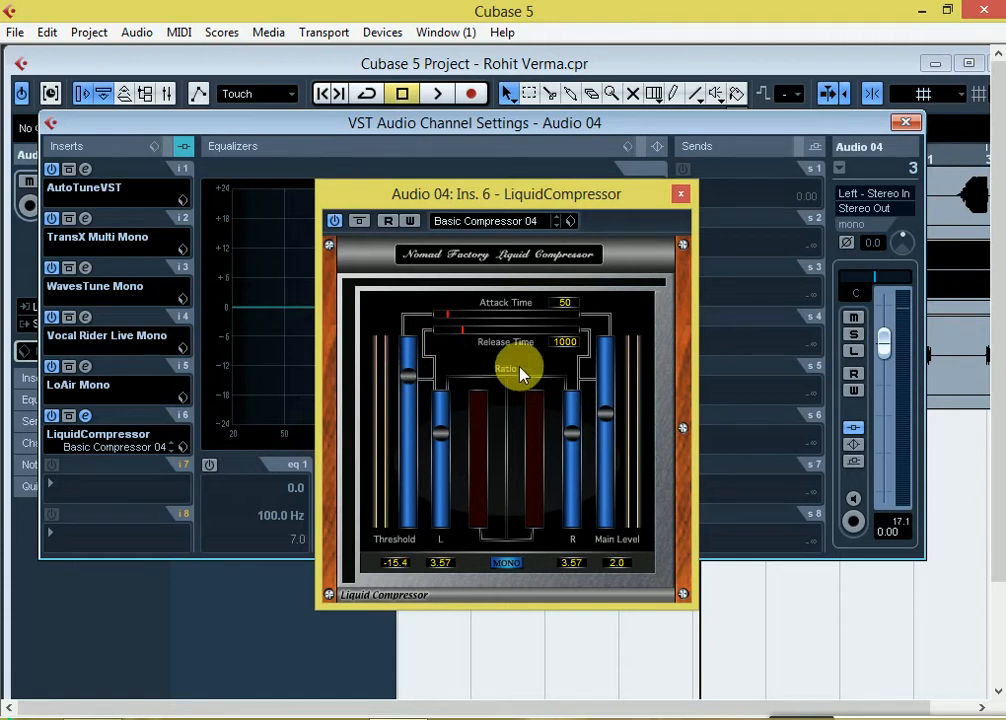
While playing the vocal, set the compressor's main level to 3.9 and threshold to -15.1, close the plug-in and stop playback.
{"action": "key", "text": "space"}
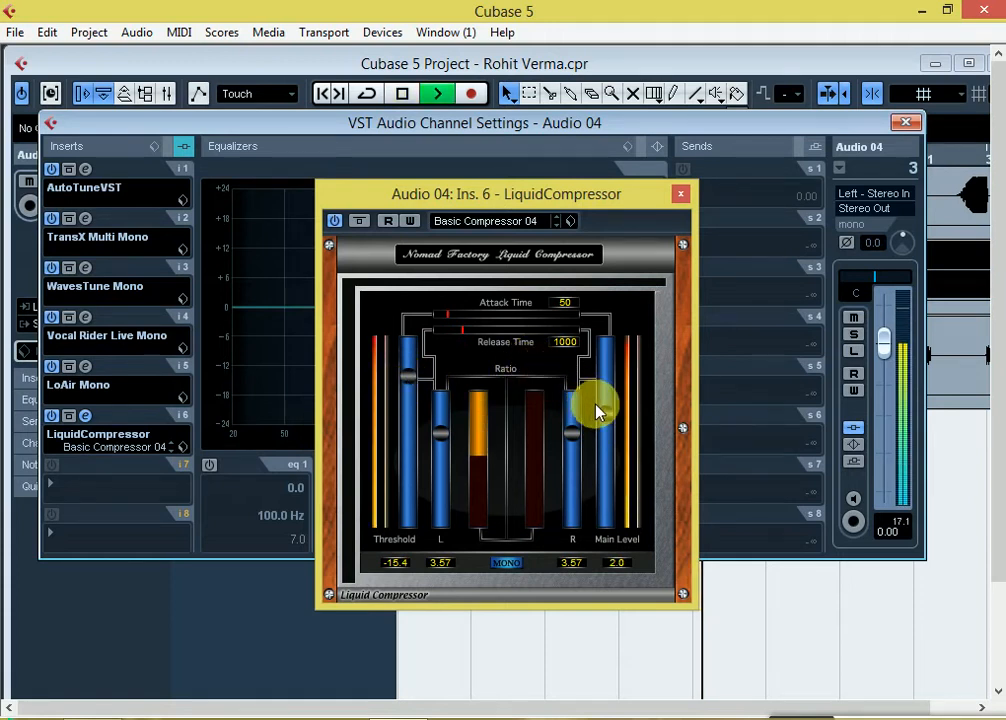
{"action": "left_click_drag", "start_coordinate": [605, 413], "coordinate": [603, 399]}
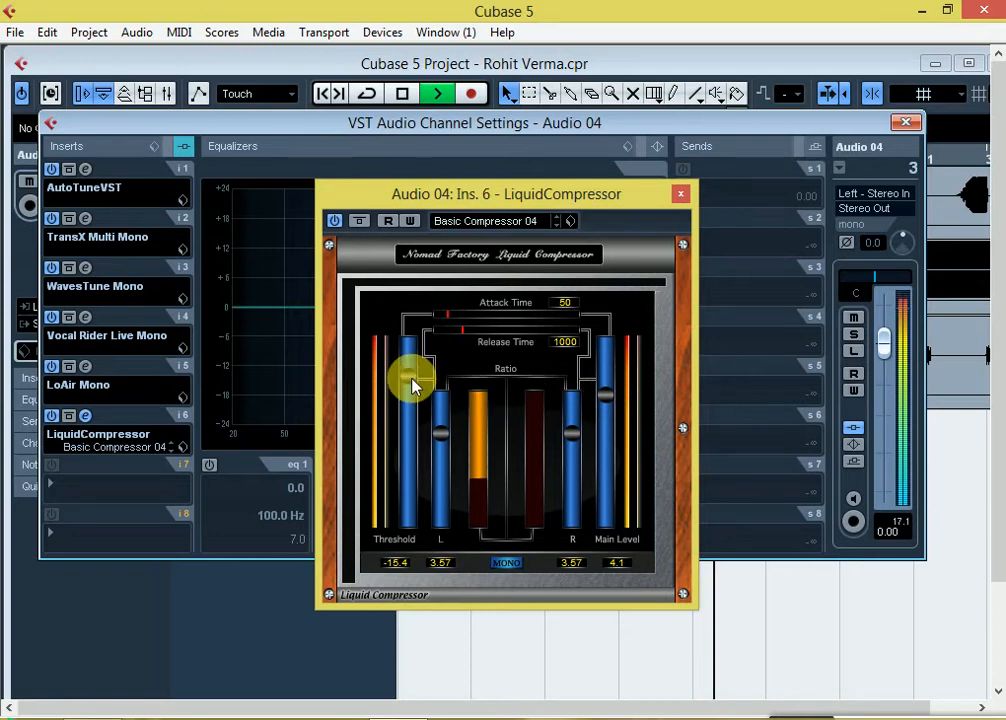
{"action": "left_click_drag", "start_coordinate": [415, 384], "coordinate": [411, 382]}
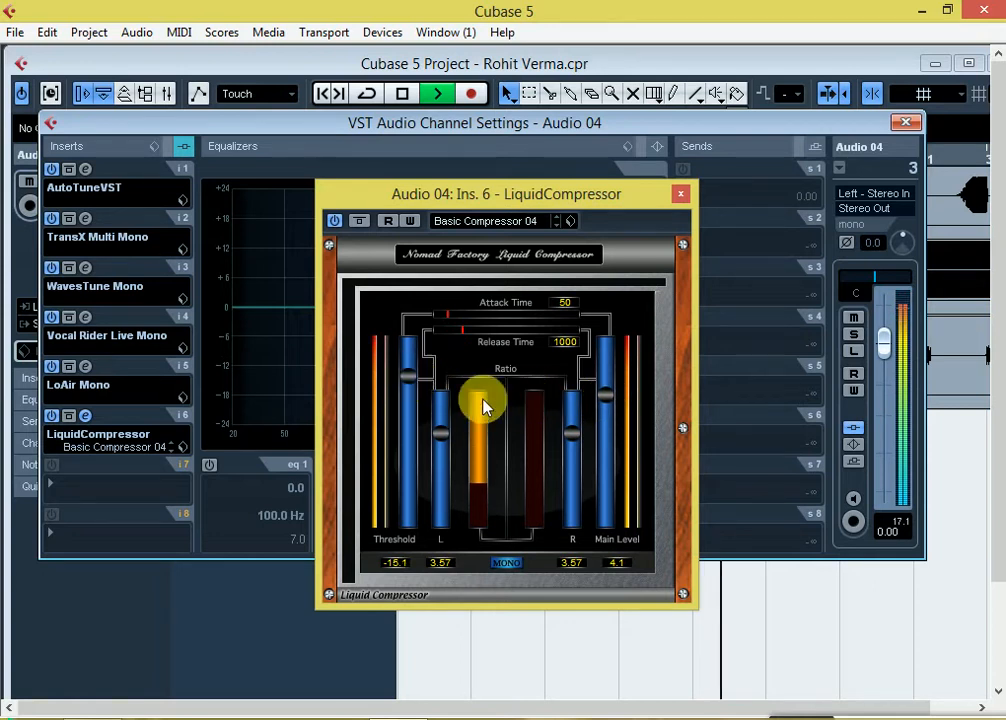
{"action": "left_click_drag", "start_coordinate": [603, 402], "coordinate": [606, 400]}
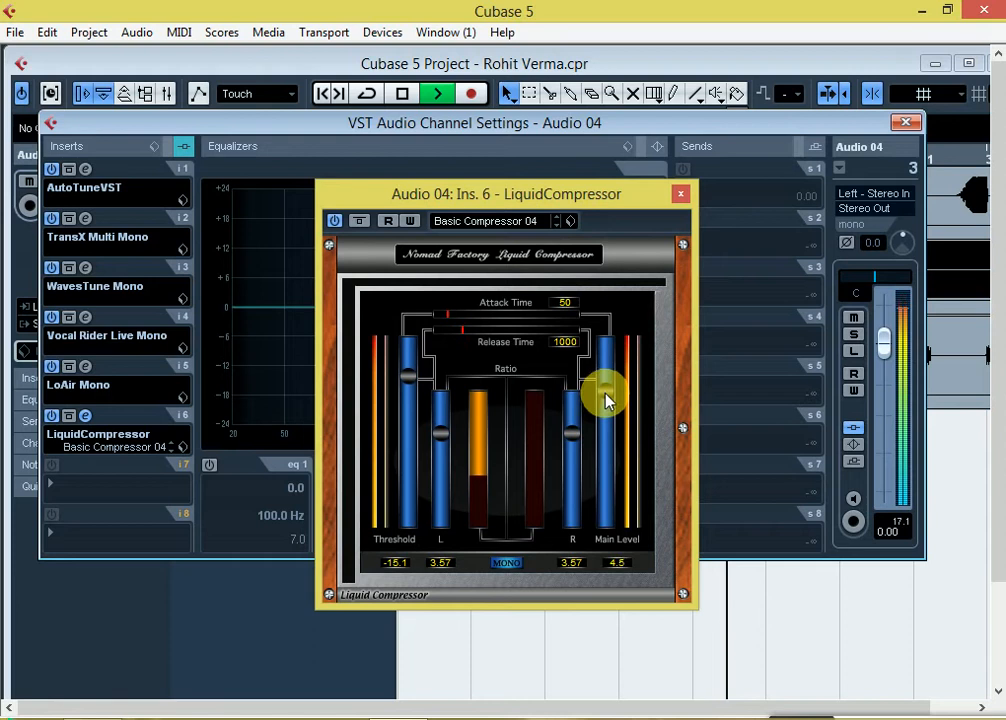
{"action": "left_click_drag", "start_coordinate": [606, 400], "coordinate": [606, 405]}
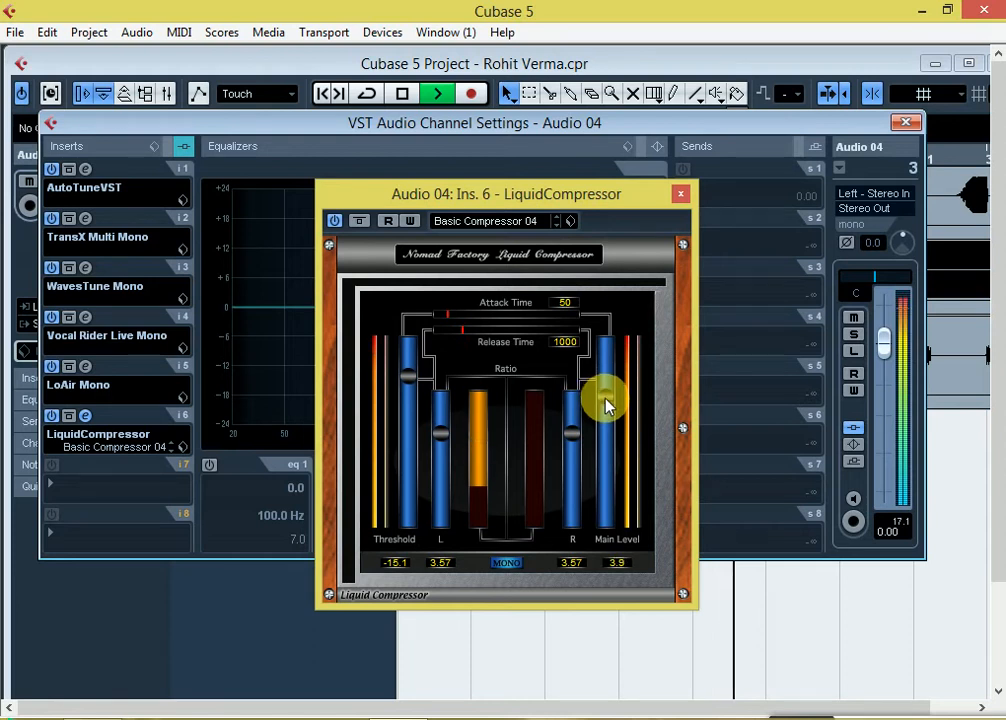
{"action": "left_click", "coordinate": [679, 195]}
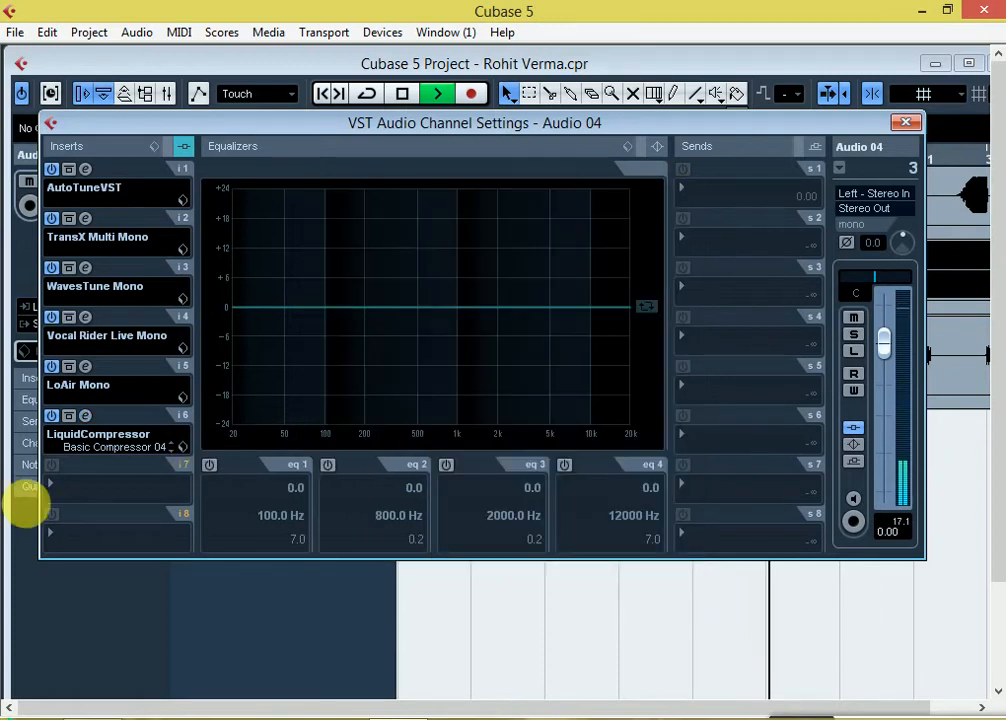
{"action": "key", "text": "space"}
Load X-Click Mono from the restoration effects into Audio 04's seventh insert slot.
{"action": "left_click", "coordinate": [92, 492]}
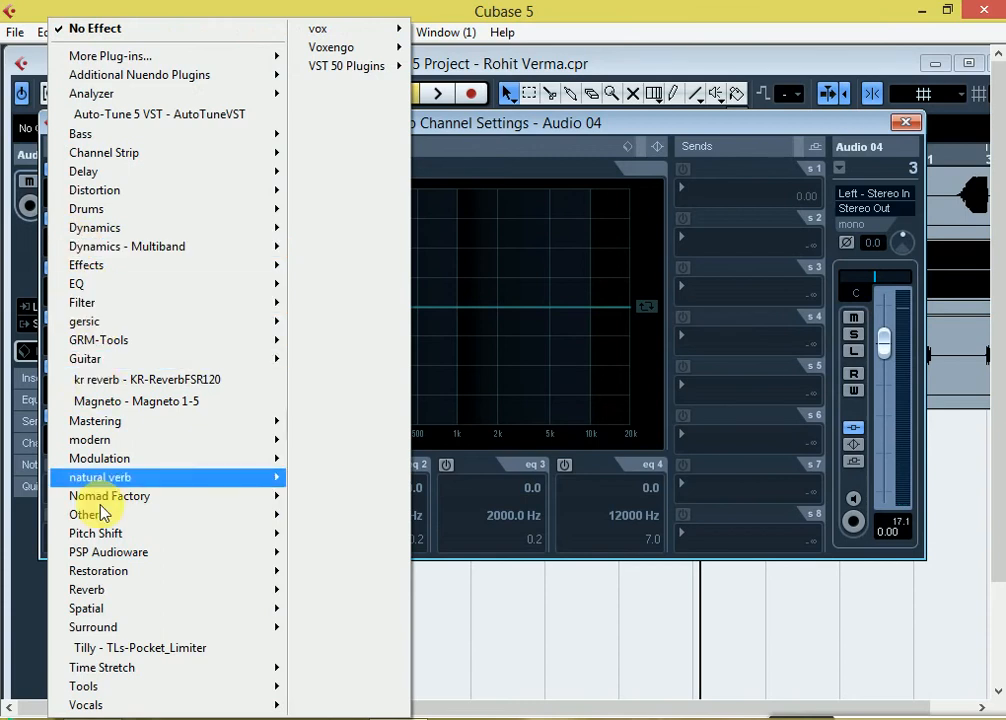
{"action": "mouse_move", "coordinate": [124, 575]}
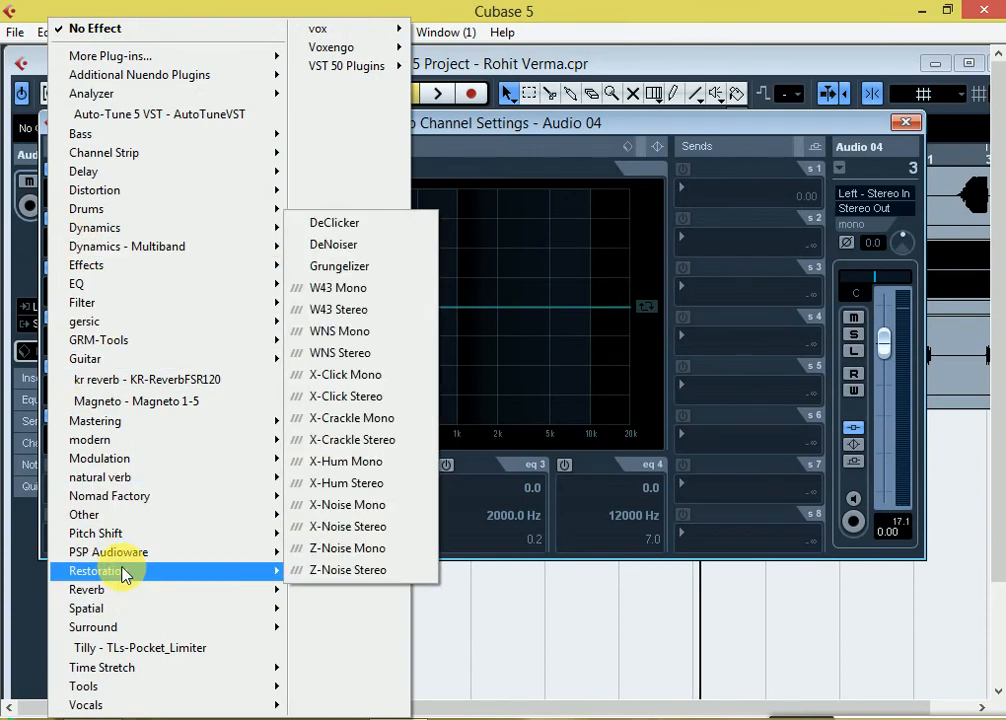
{"action": "left_click", "coordinate": [360, 384]}
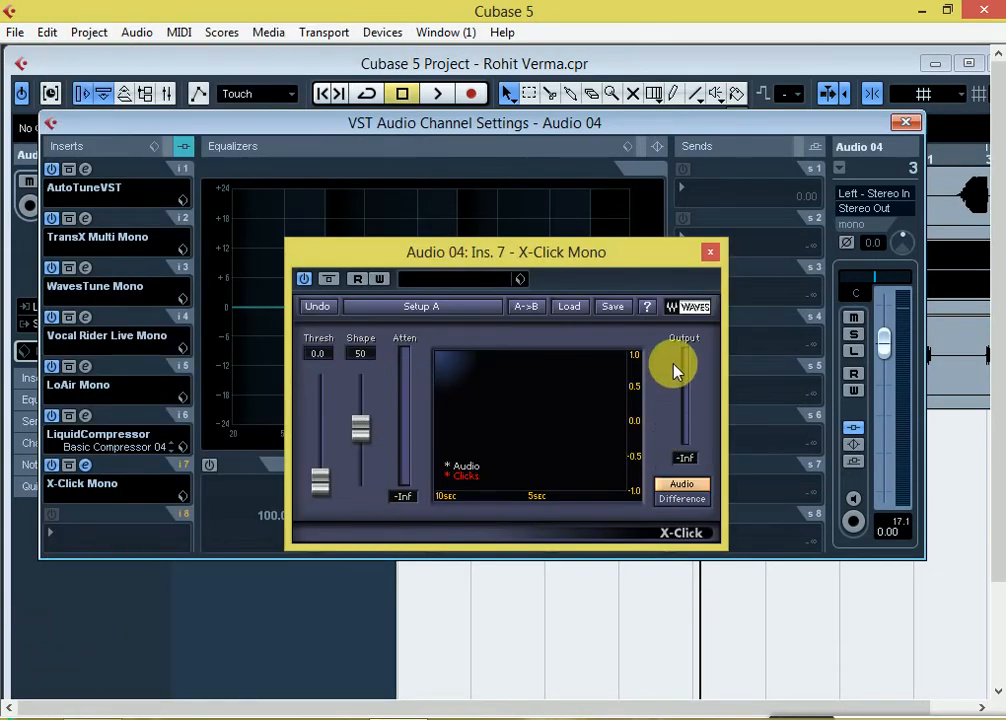
Move the X-Click window aside and play back the vocal through it.
{"action": "left_click_drag", "start_coordinate": [555, 251], "coordinate": [468, 196]}
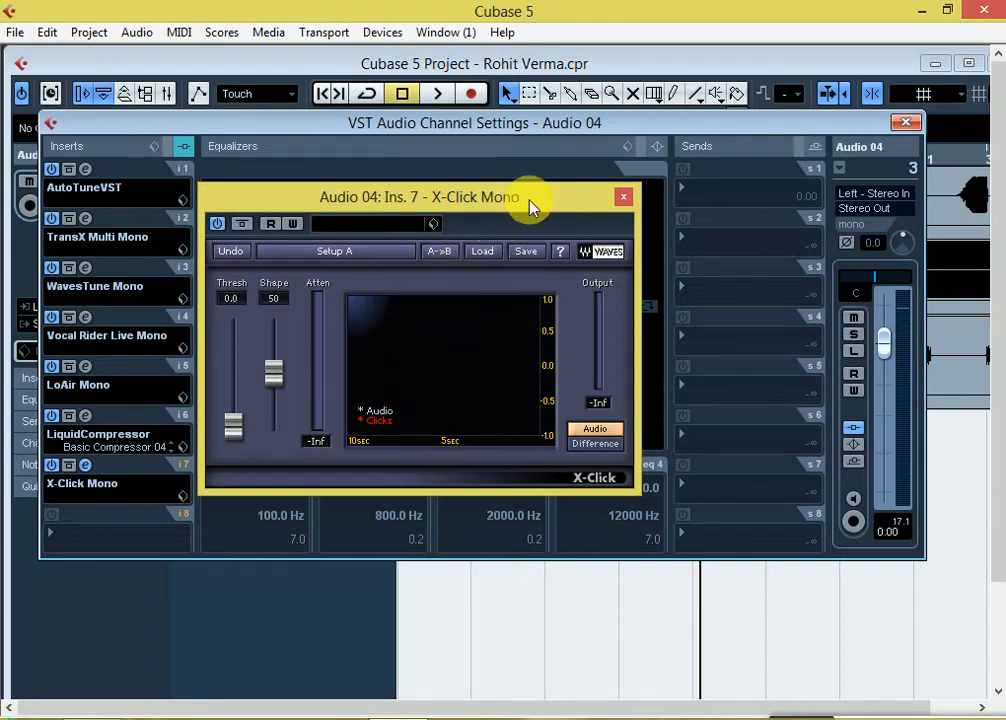
{"action": "left_click_drag", "start_coordinate": [531, 206], "coordinate": [481, 197]}
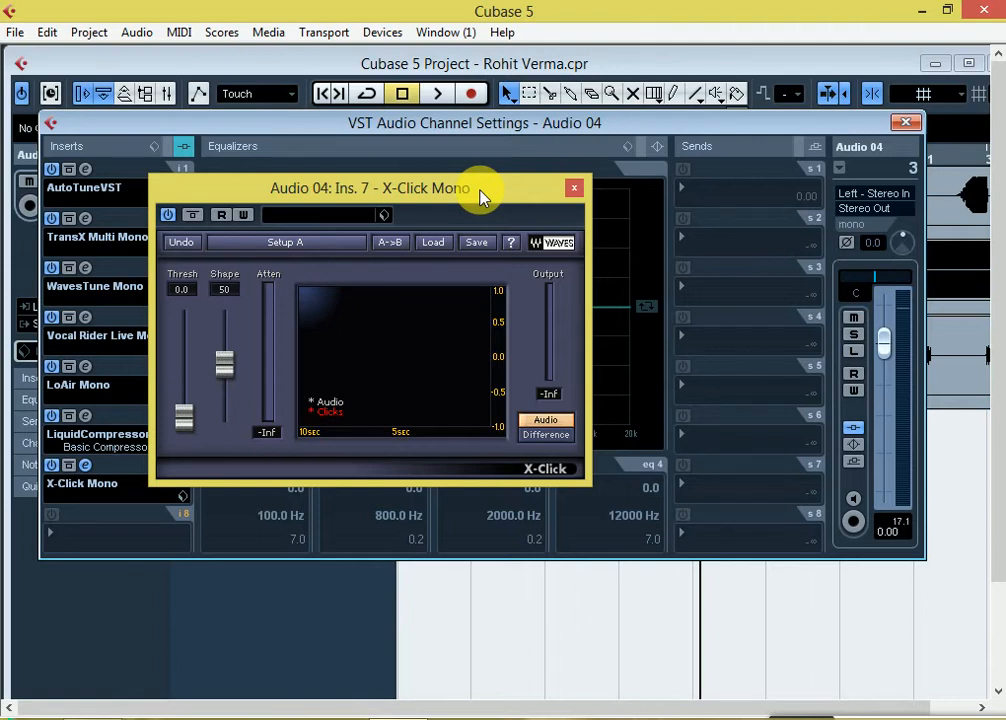
{"action": "key", "text": "space"}
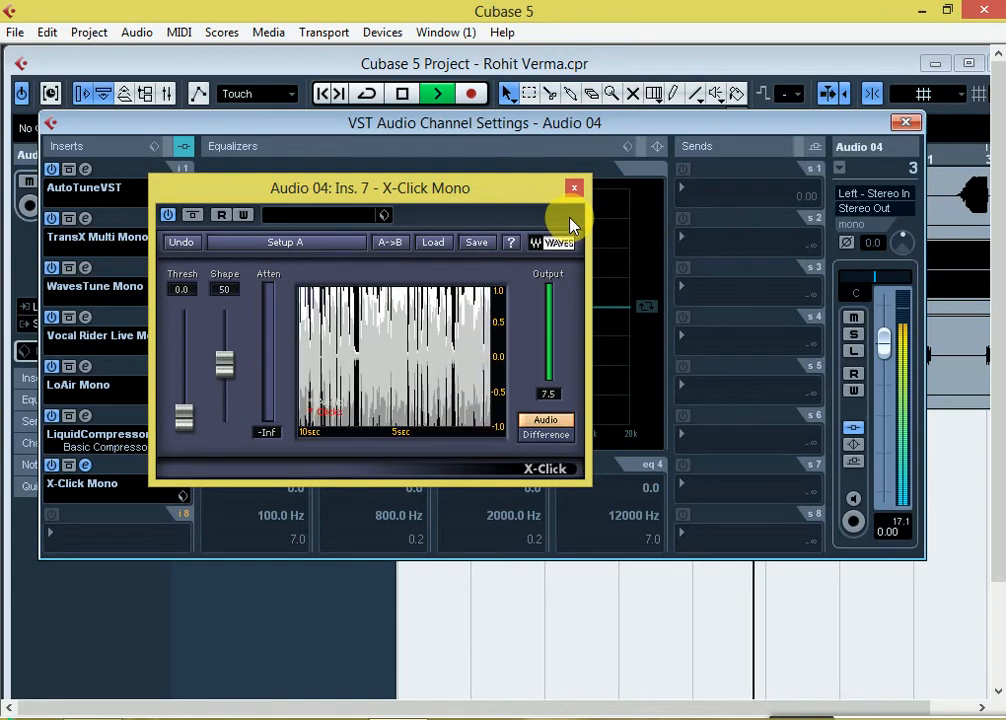
Stop playback, close the X-Click window and switch on all four equalizer bands of Audio 04.
{"action": "key", "text": "space"}
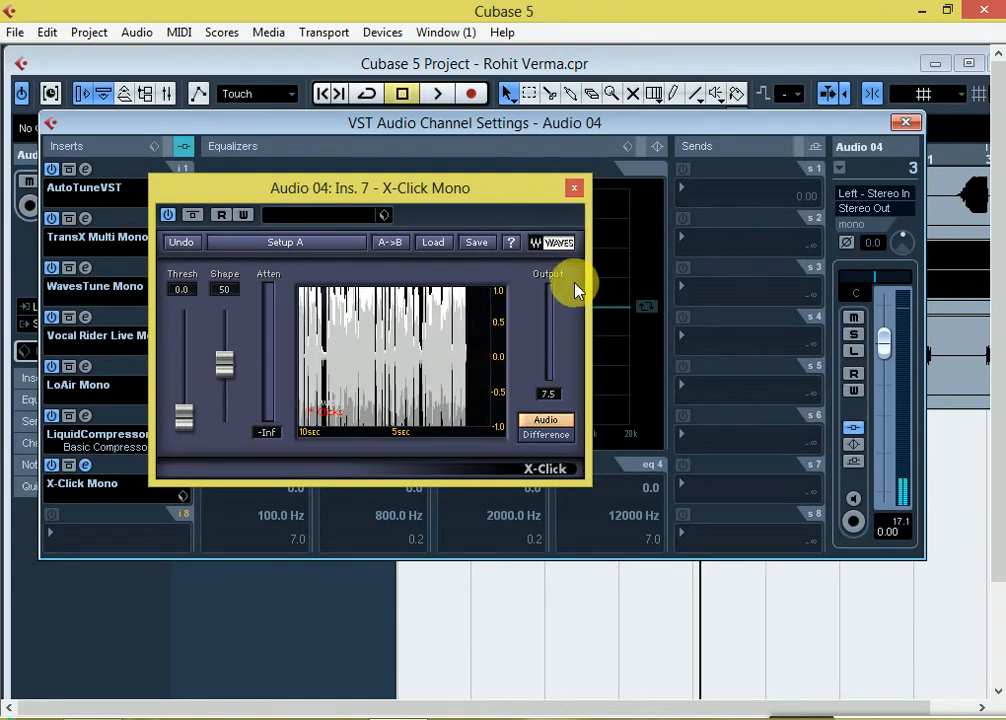
{"action": "left_click", "coordinate": [574, 188]}
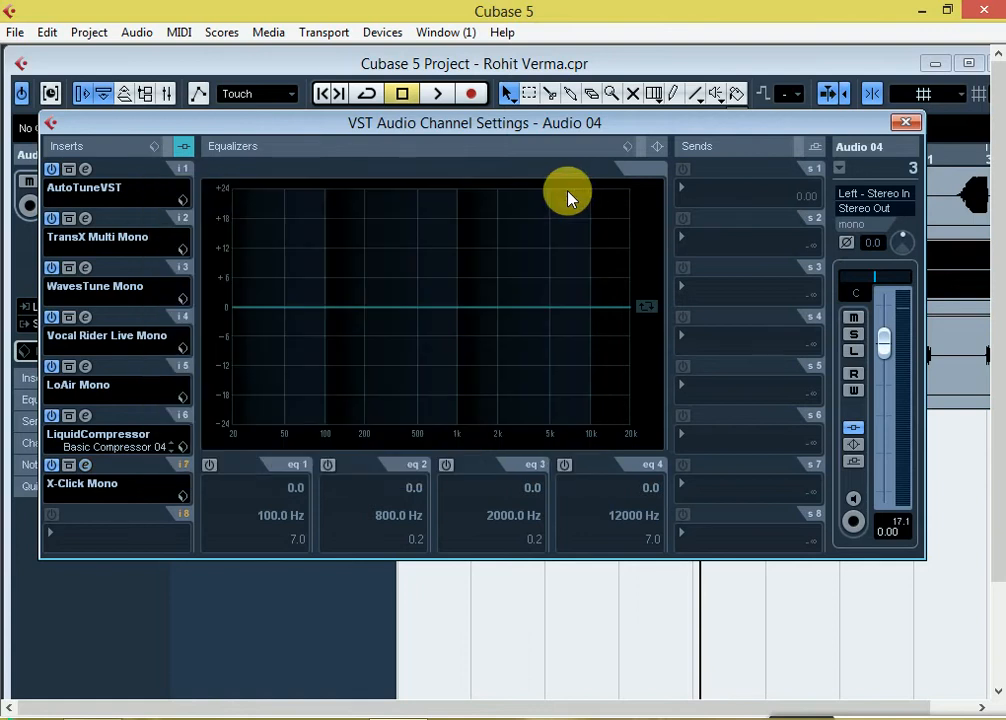
{"action": "left_click", "coordinate": [328, 465]}
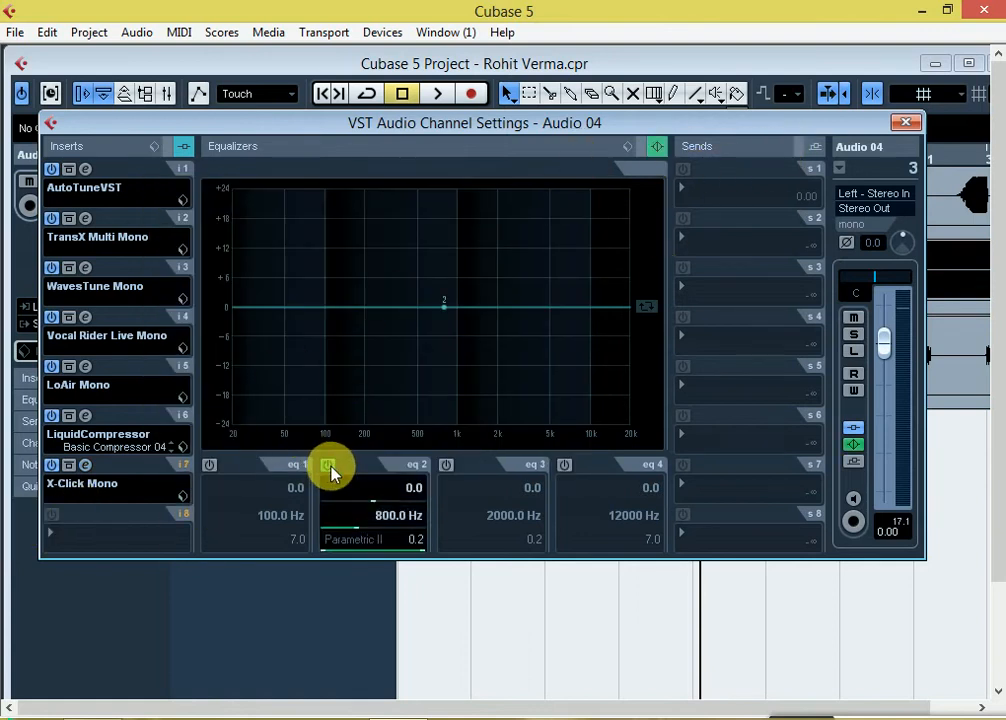
{"action": "left_click", "coordinate": [446, 465]}
{"action": "left_click", "coordinate": [565, 466]}
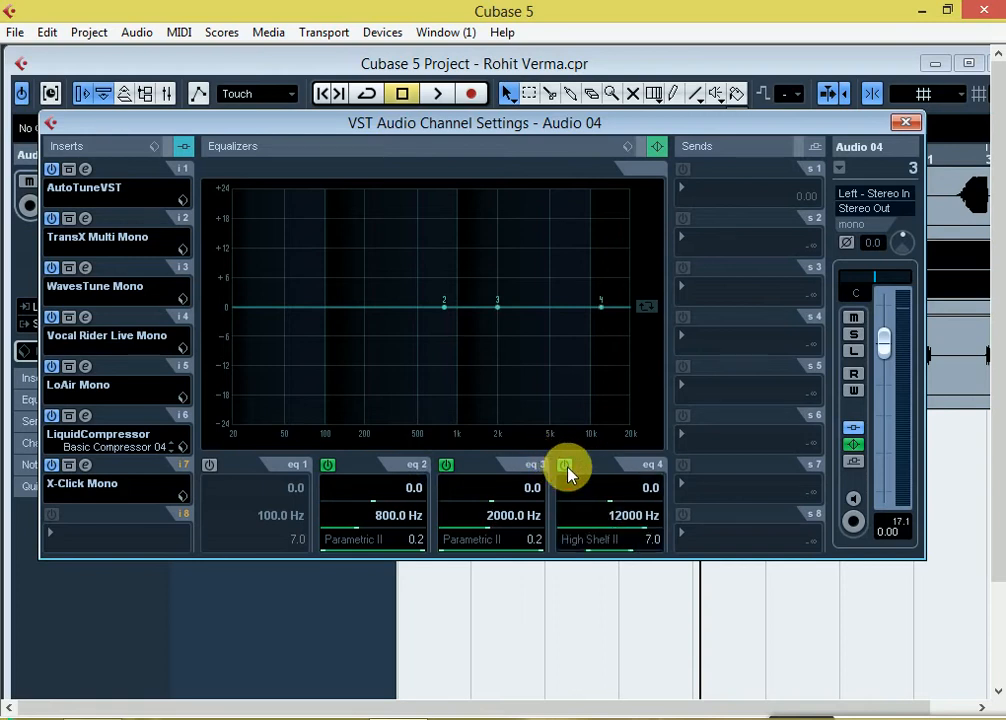
{"action": "left_click", "coordinate": [209, 465]}
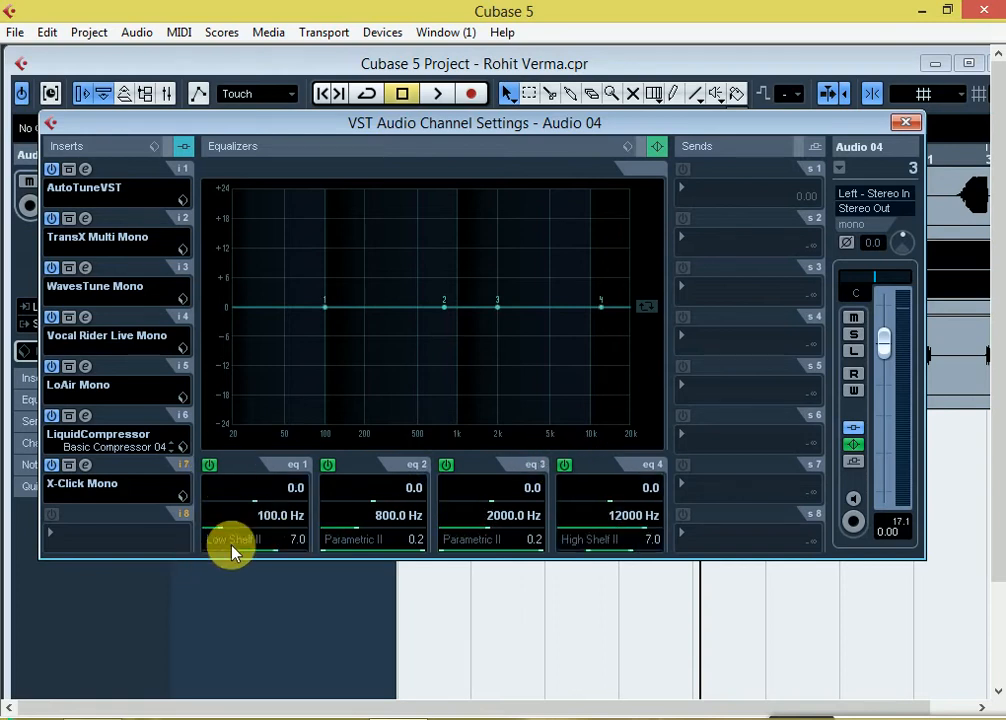
Set the Q of EQ bands 1 and 4 to 0.0 and cut band 1 to -24.0 at 49.0 Hz.
{"action": "left_click_drag", "start_coordinate": [237, 556], "coordinate": [143, 590]}
{"action": "left_click_drag", "start_coordinate": [601, 549], "coordinate": [696, 552]}
{"action": "left_click", "coordinate": [321, 304]}
{"action": "left_click_drag", "start_coordinate": [321, 306], "coordinate": [285, 433]}
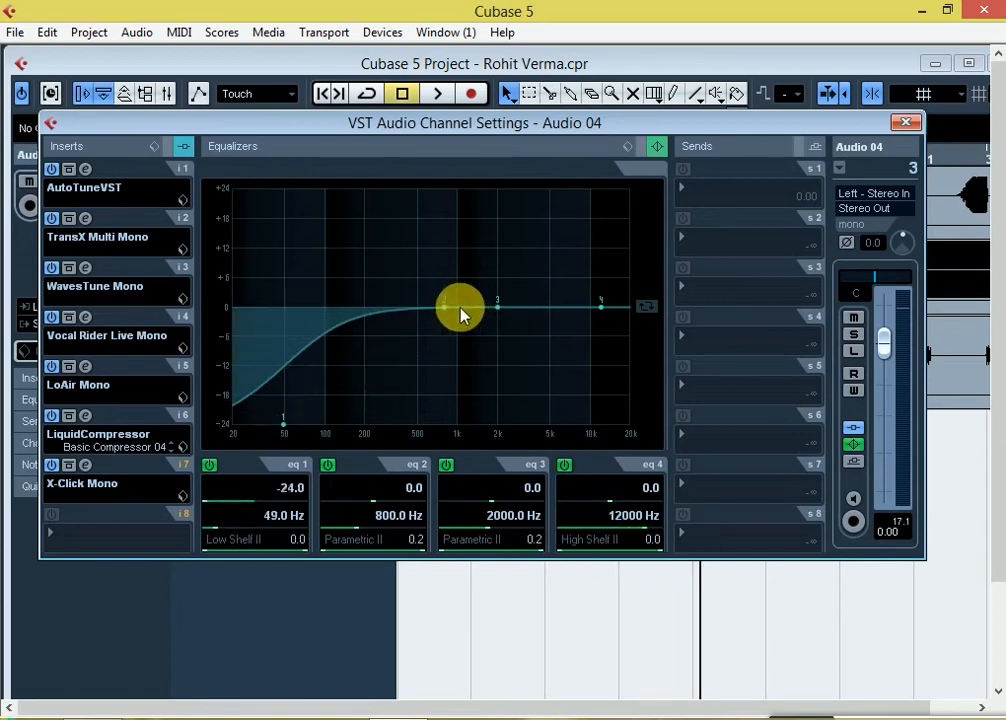
Boost EQ band 2 to 10.8 at 93.0 Hz, band 3 to 4.6 at 986.0 Hz and band 4 to 3.4 at 10623 Hz.
{"action": "left_click_drag", "start_coordinate": [443, 309], "coordinate": [321, 262]}
{"action": "left_click_drag", "start_coordinate": [497, 305], "coordinate": [461, 290]}
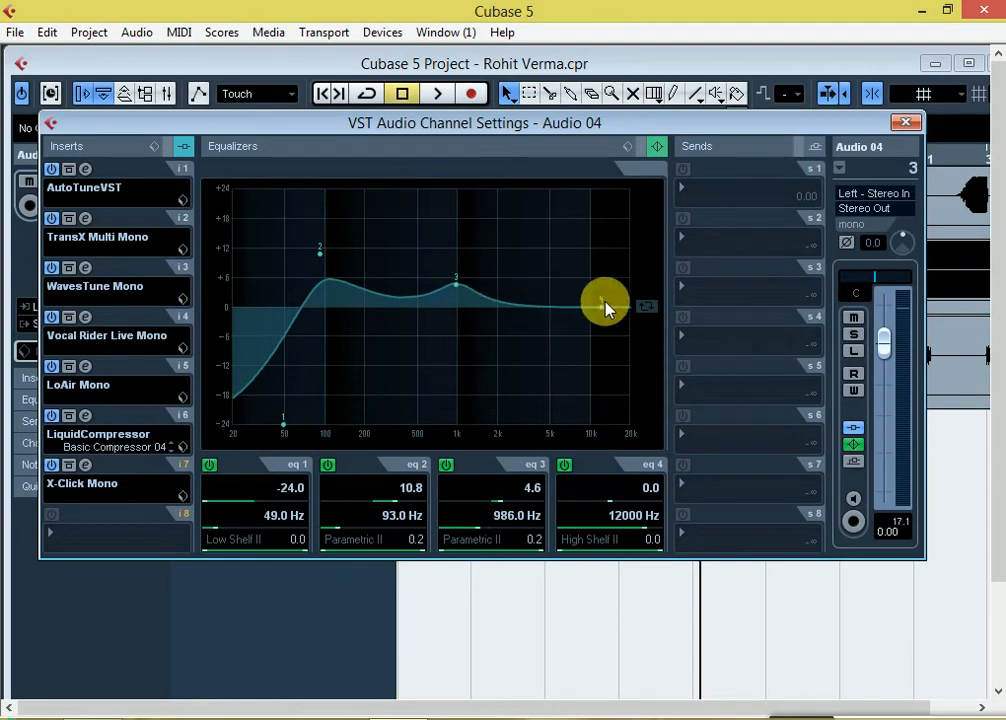
{"action": "left_click_drag", "start_coordinate": [604, 302], "coordinate": [595, 289]}
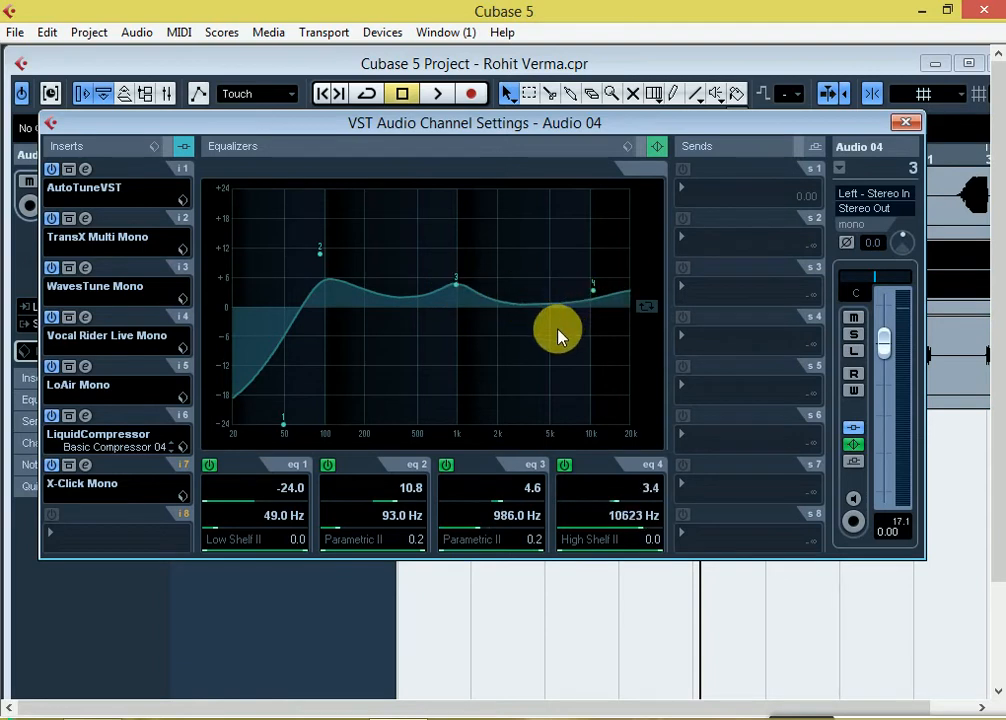
During playback, adjust EQ band 3 to 4.0 at 1003.0 Hz and band 2 to 10.4 at 98.0 Hz, then stop.
{"action": "key", "text": "space"}
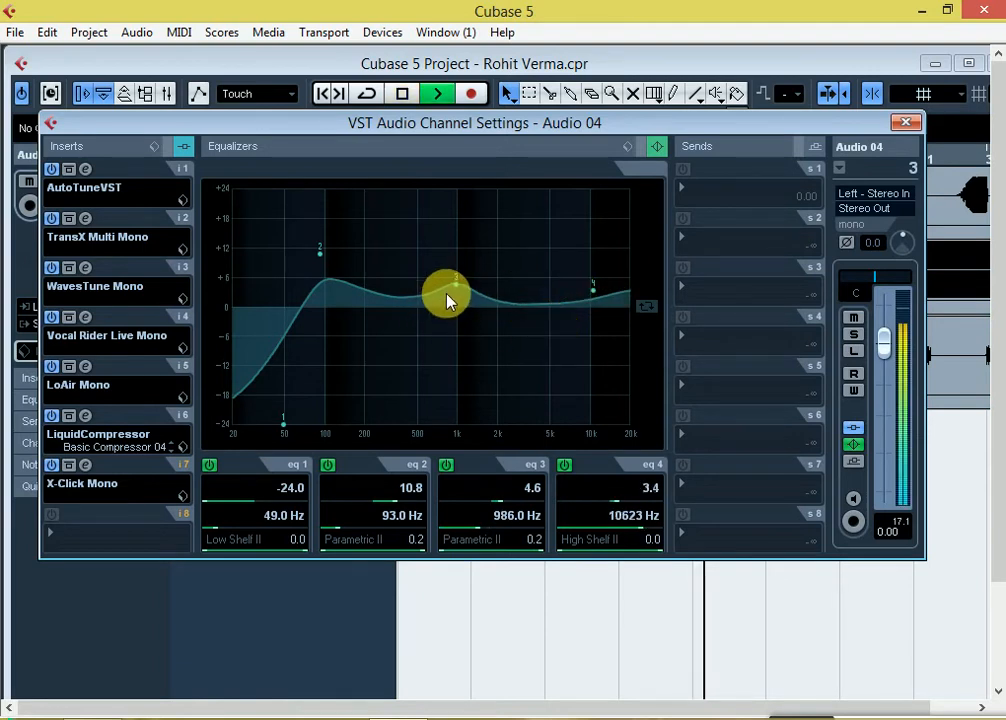
{"action": "left_click_drag", "start_coordinate": [457, 281], "coordinate": [458, 287]}
{"action": "mouse_move", "coordinate": [320, 250]}
{"action": "left_mouse_down"}
{"action": "mouse_move", "coordinate": [332, 275]}
{"action": "mouse_move", "coordinate": [330, 245]}
{"action": "mouse_move", "coordinate": [281, 242]}
{"action": "mouse_move", "coordinate": [325, 257]}
{"action": "left_mouse_up"}
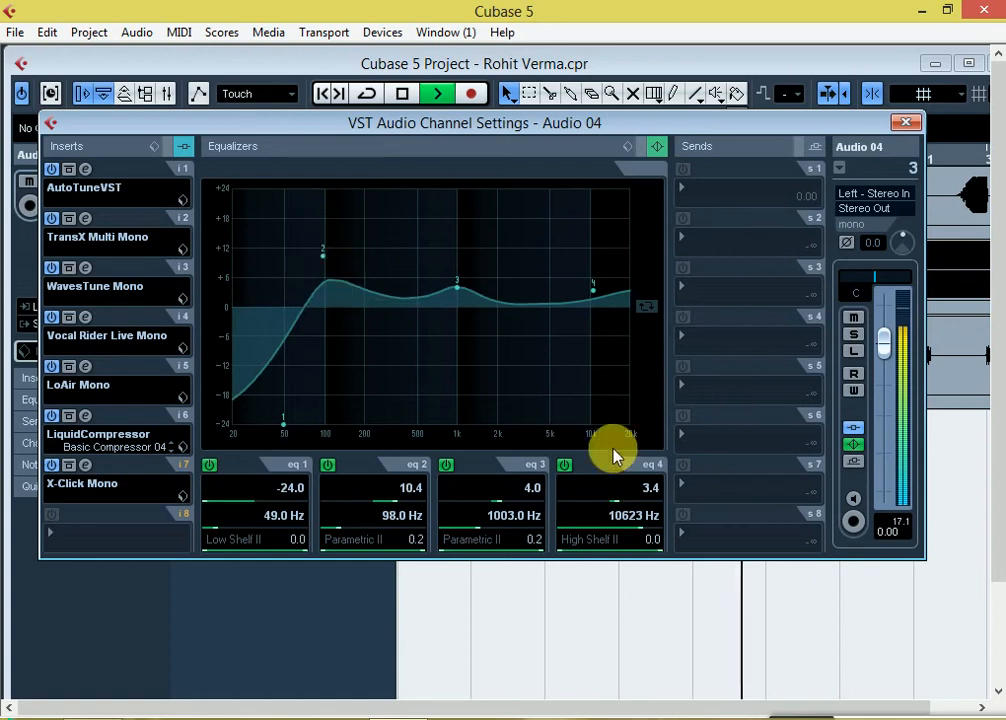
{"action": "key", "text": "space"}
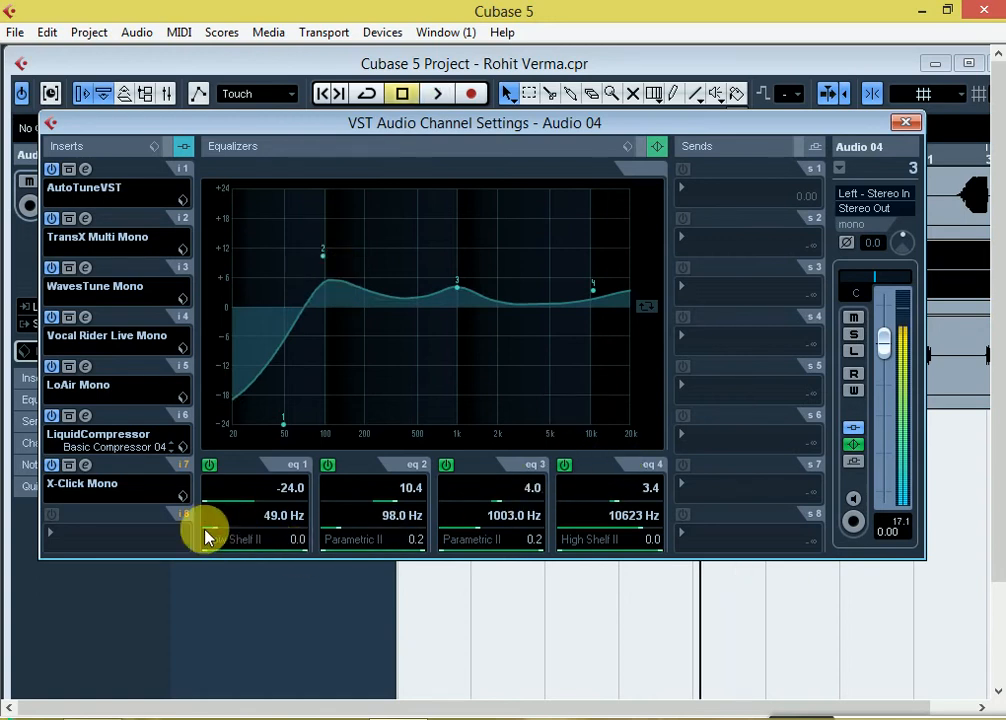
Switch off all four equalizer bands of Audio 04 and close its channel settings.
{"action": "left_click", "coordinate": [209, 465]}
{"action": "left_click", "coordinate": [328, 465]}
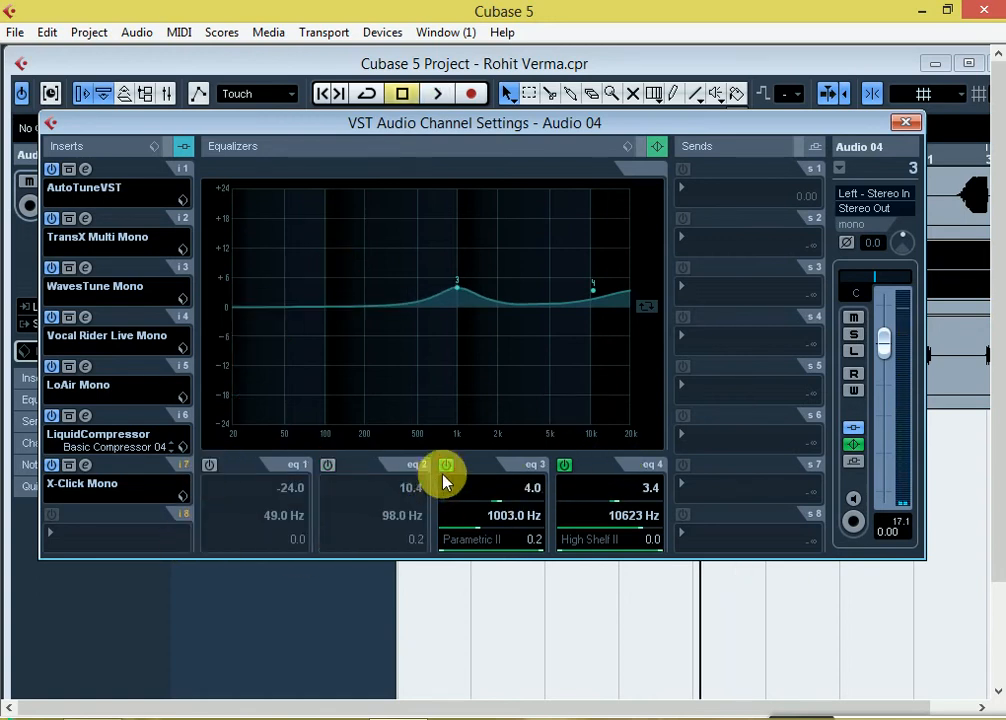
{"action": "left_click", "coordinate": [446, 465]}
{"action": "left_click", "coordinate": [565, 465]}
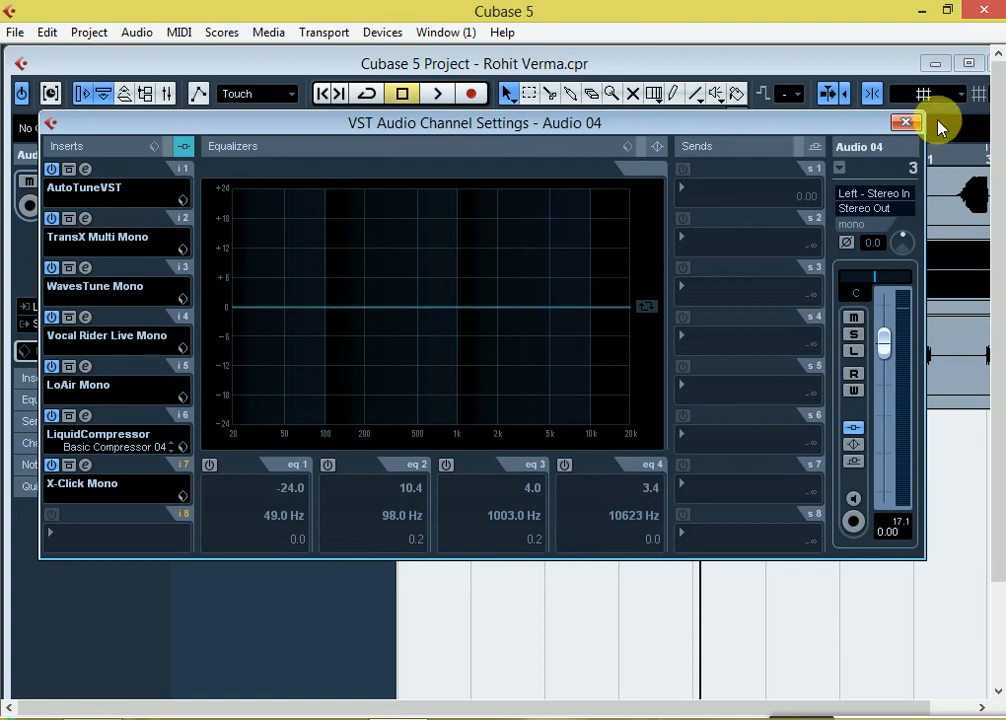
{"action": "left_click", "coordinate": [904, 123]}
Add a stereo FX channel track with the H-Delay Mono effect and close the plug-in window.
{"action": "right_click", "coordinate": [293, 553]}
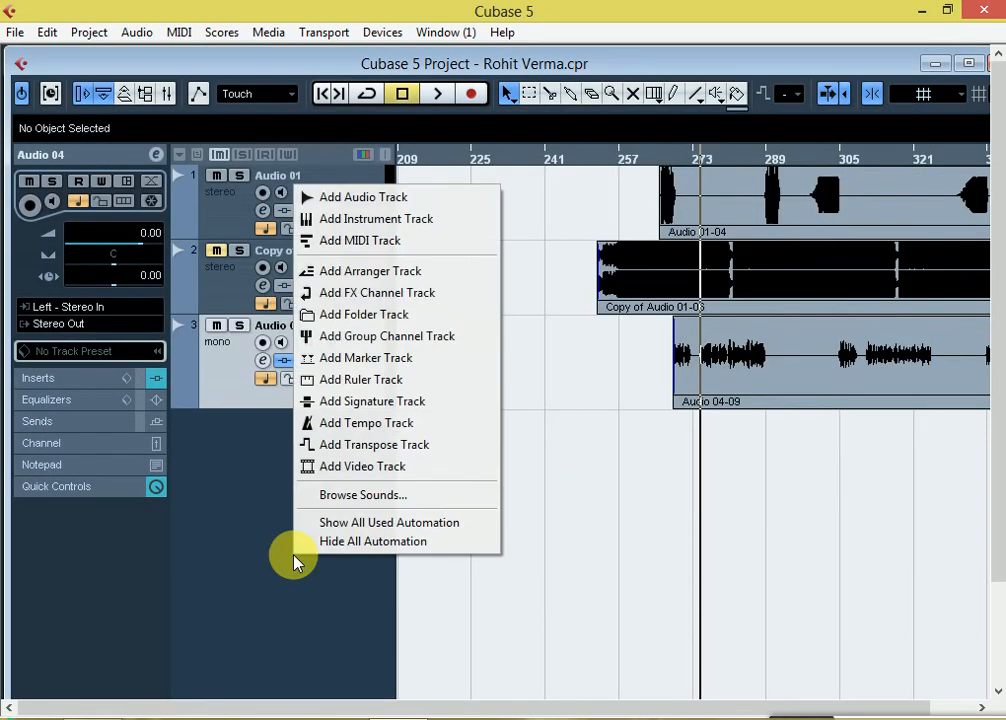
{"action": "left_click", "coordinate": [383, 303]}
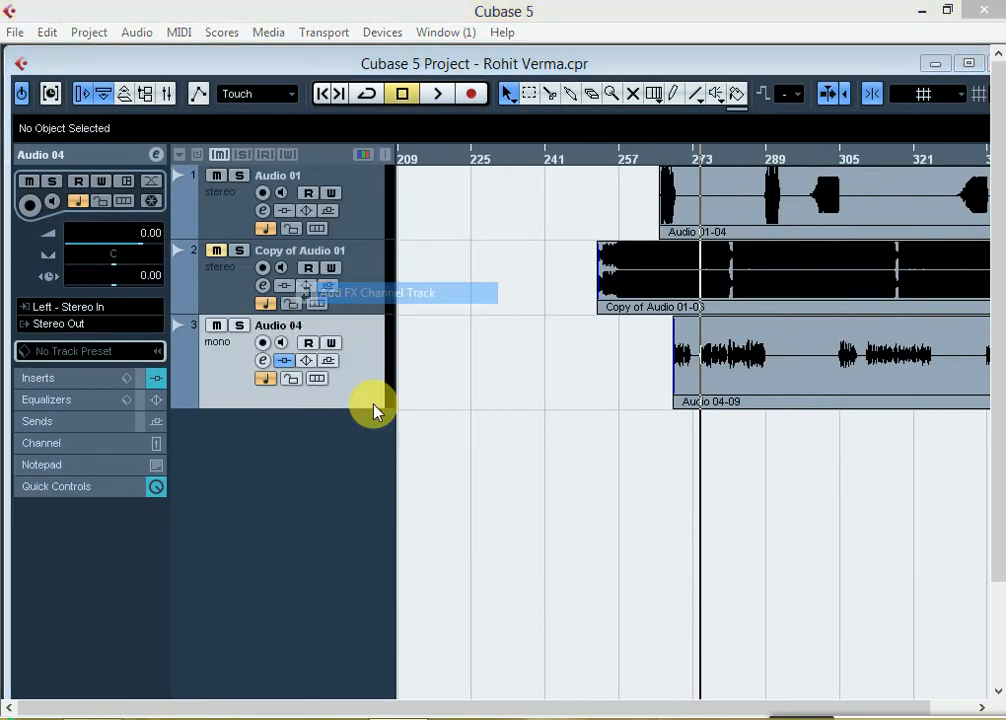
{"action": "left_click", "coordinate": [442, 384]}
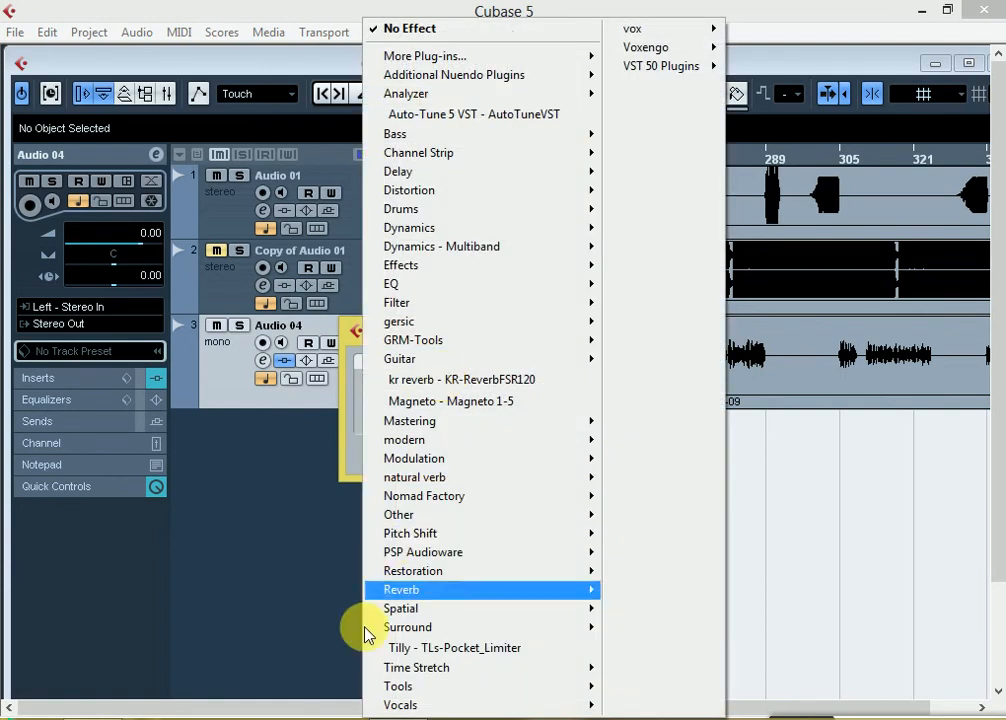
{"action": "mouse_move", "coordinate": [415, 240]}
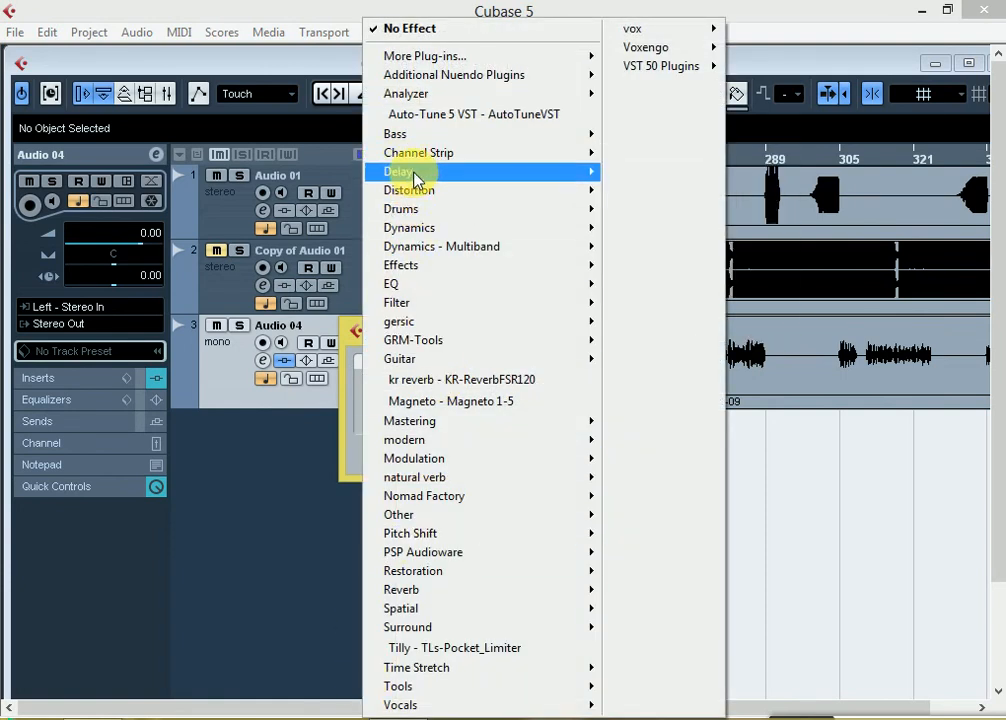
{"action": "mouse_move", "coordinate": [416, 178]}
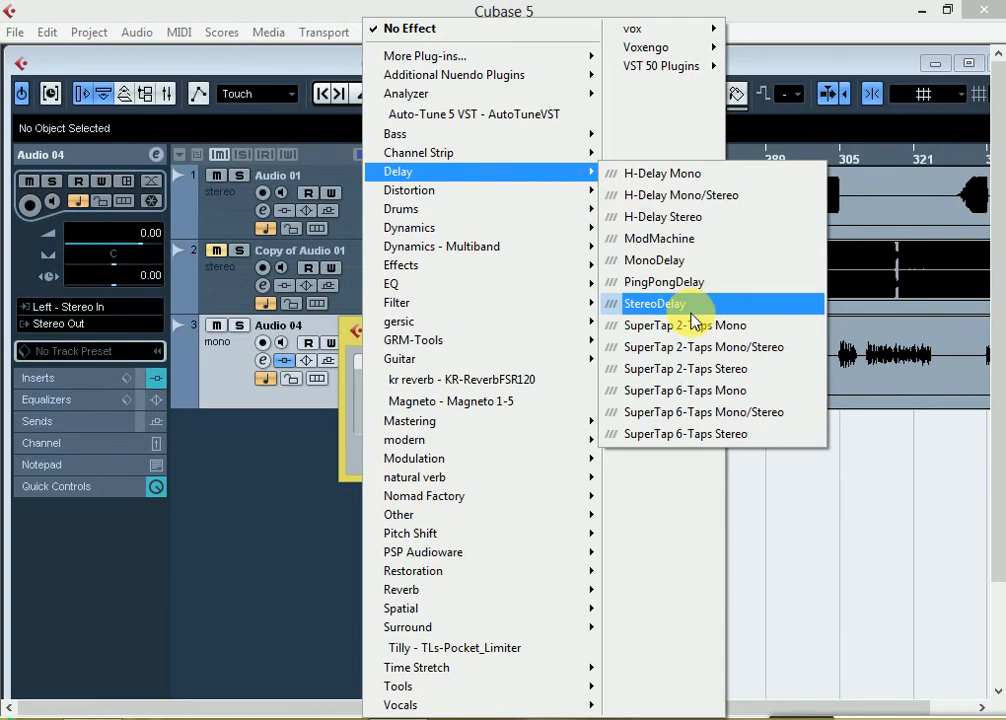
{"action": "left_click", "coordinate": [634, 173]}
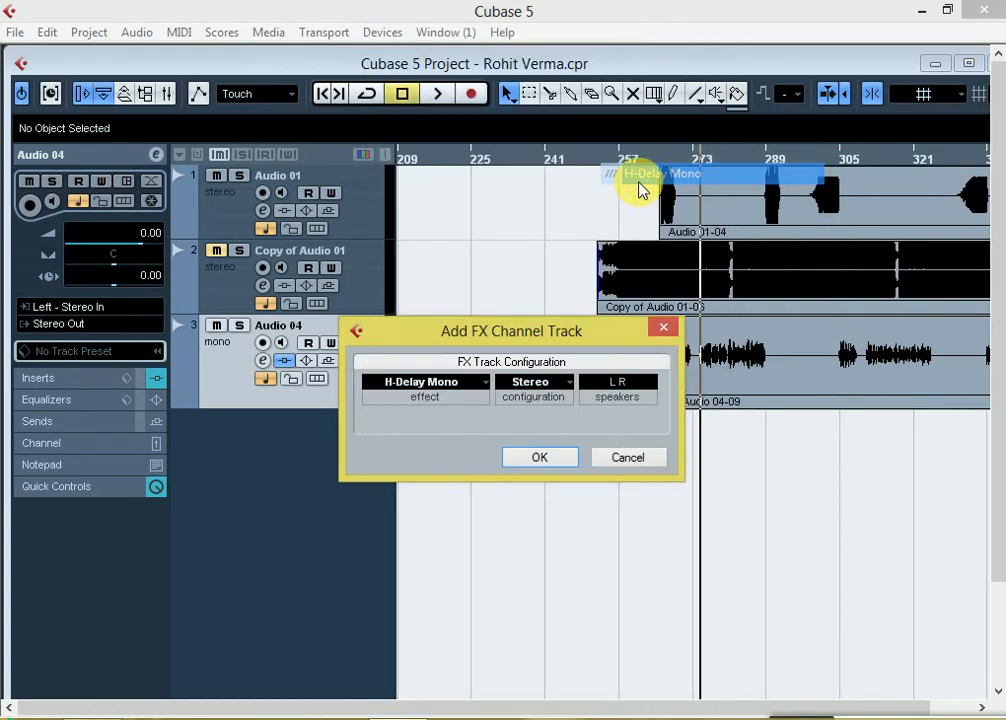
{"action": "left_click", "coordinate": [524, 461]}
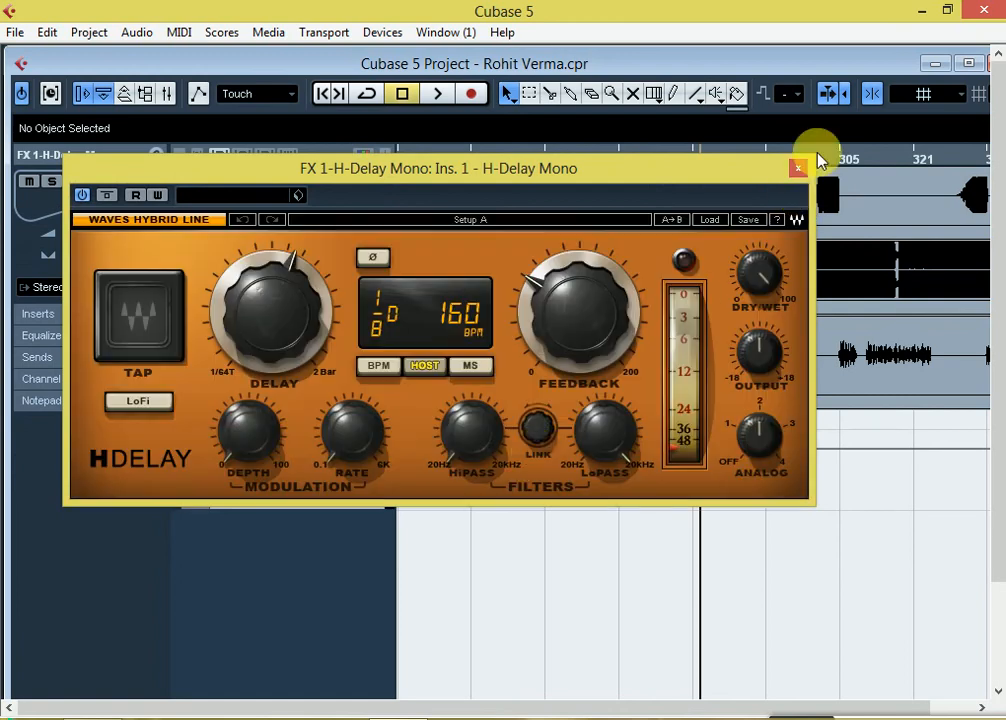
{"action": "left_click", "coordinate": [800, 170]}
Add a second FX channel track with the RVerb Stereo reverb and close the plug-in window.
{"action": "right_click", "coordinate": [303, 628]}
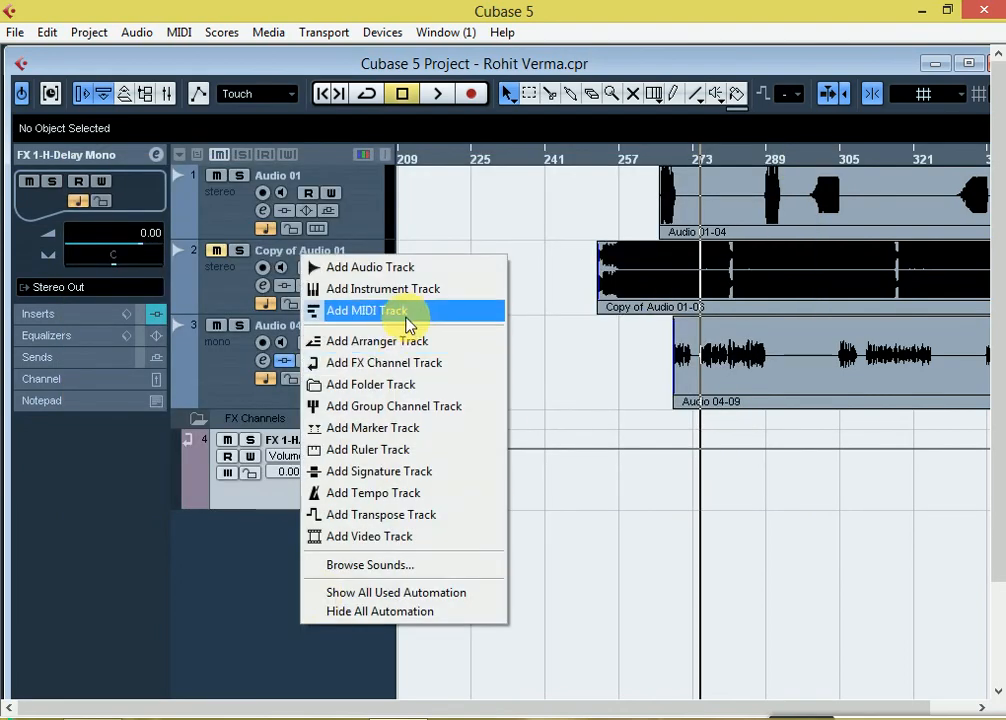
{"action": "left_click", "coordinate": [388, 370]}
{"action": "left_click", "coordinate": [445, 384]}
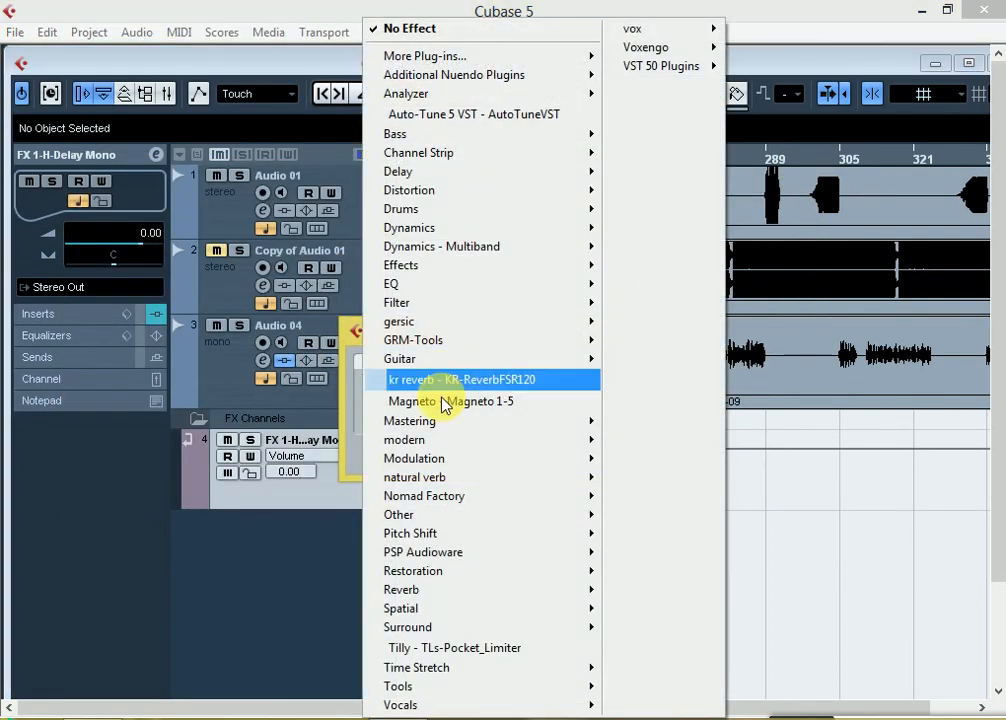
{"action": "mouse_move", "coordinate": [415, 590]}
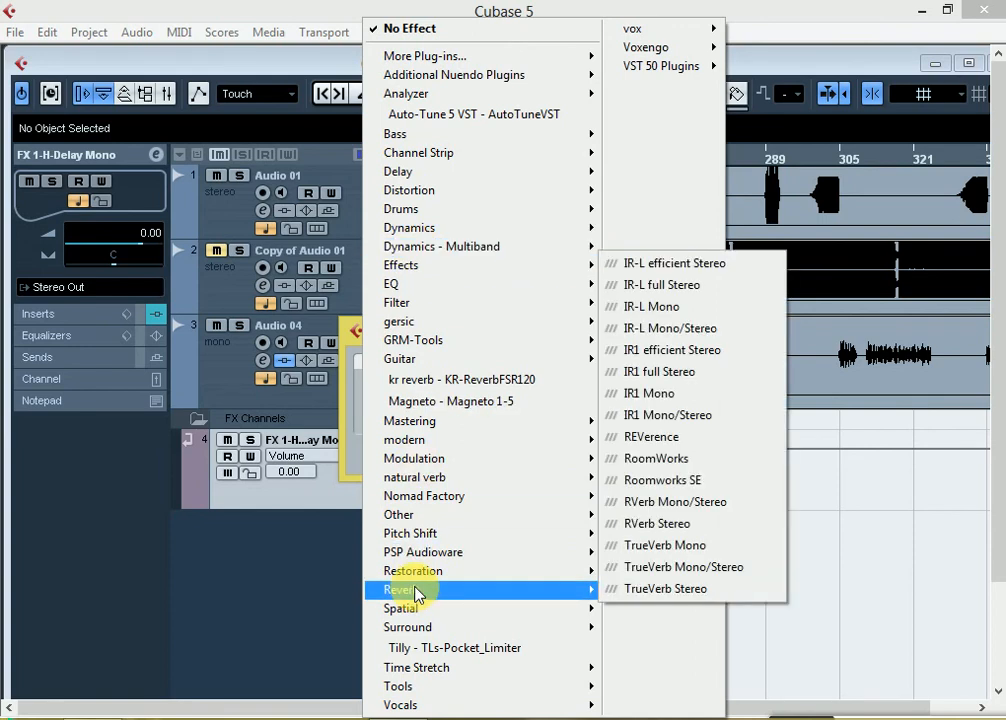
{"action": "left_click", "coordinate": [676, 525]}
{"action": "left_click", "coordinate": [557, 460]}
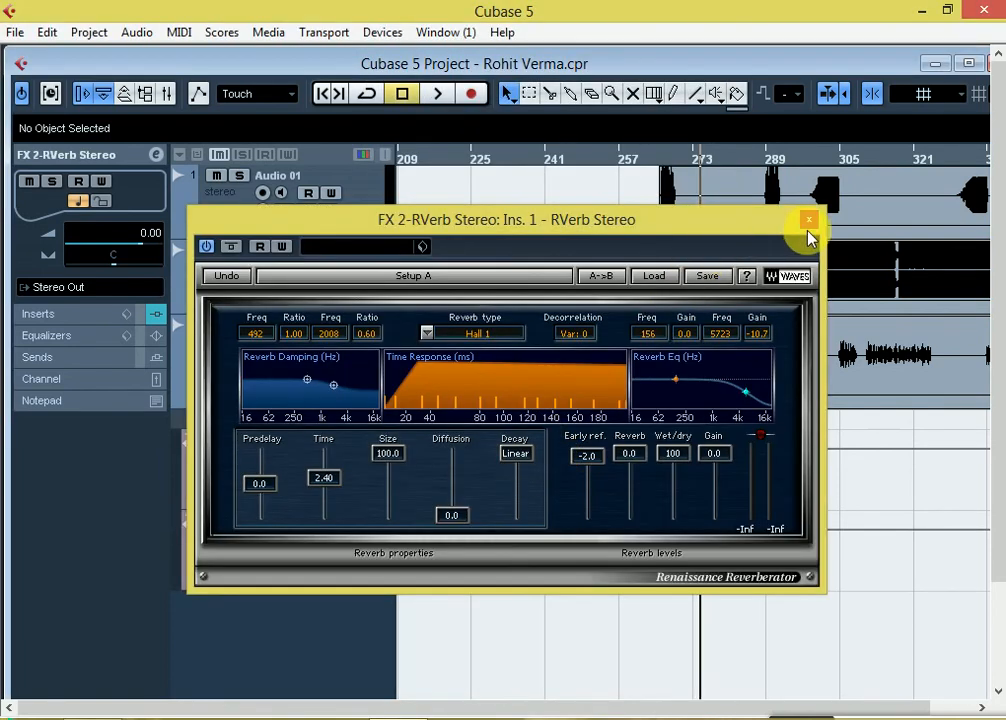
{"action": "left_click", "coordinate": [810, 221]}
Open Audio 04's channel settings, route send 1 to FX 1-H-Delay Mono, activate it and set its level to -8.32.
{"action": "left_click", "coordinate": [236, 386]}
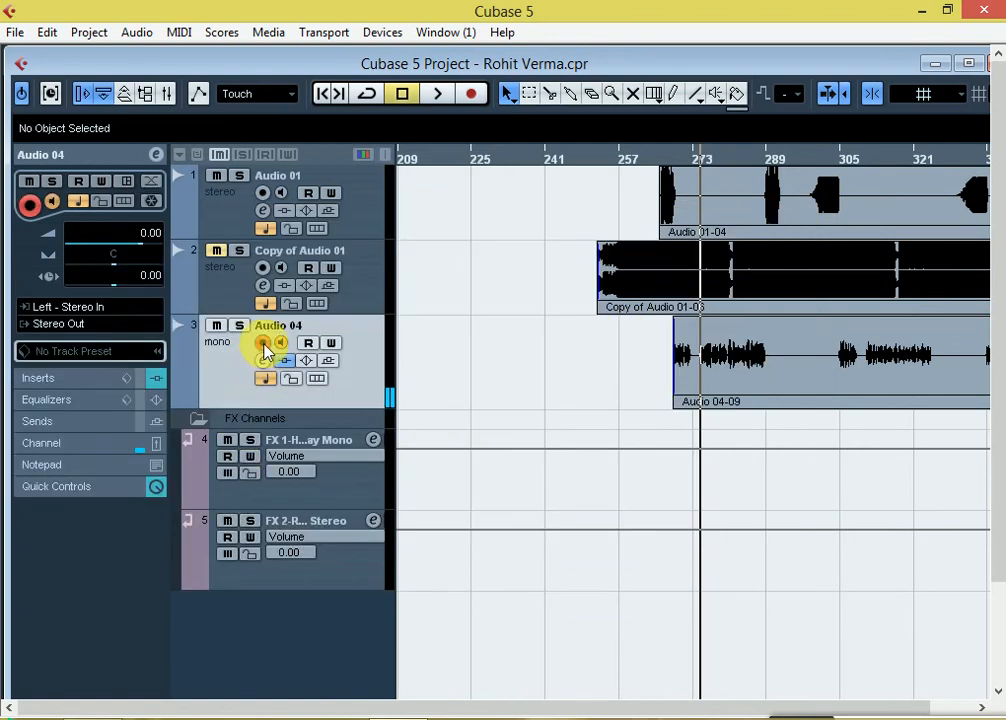
{"action": "left_click", "coordinate": [263, 360]}
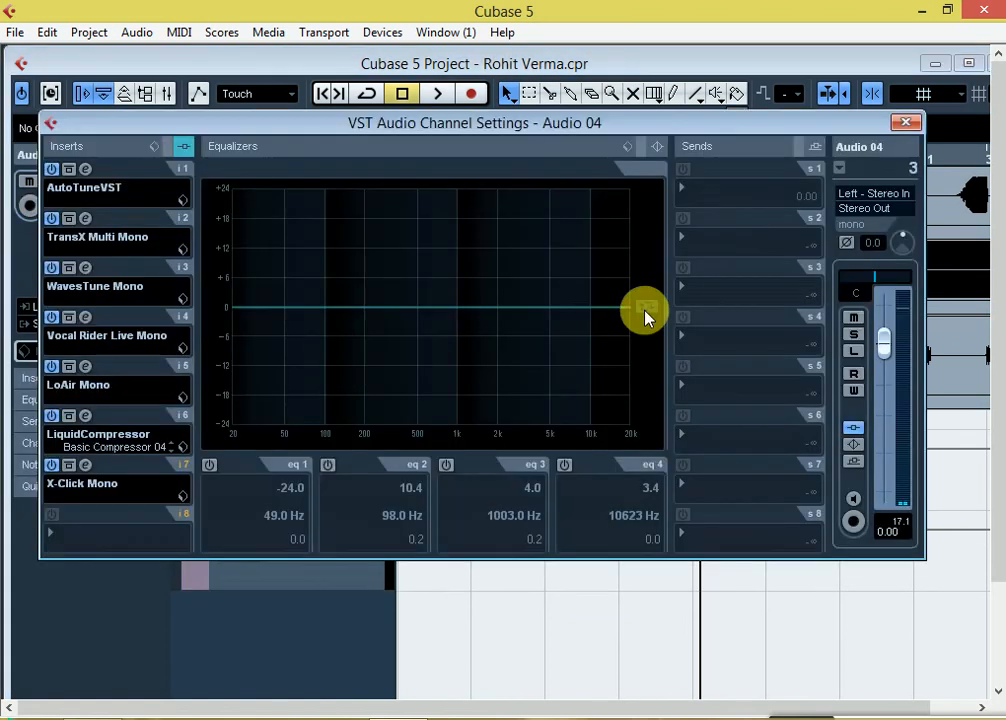
{"action": "left_click", "coordinate": [723, 192]}
{"action": "left_click", "coordinate": [740, 236]}
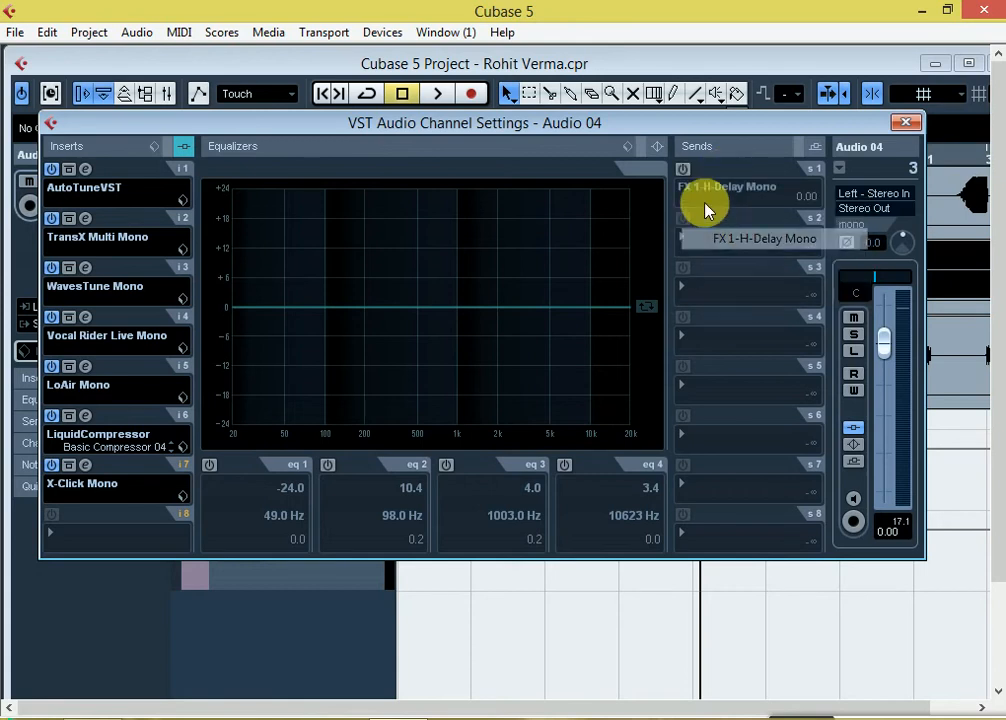
{"action": "double_click", "coordinate": [809, 194]}
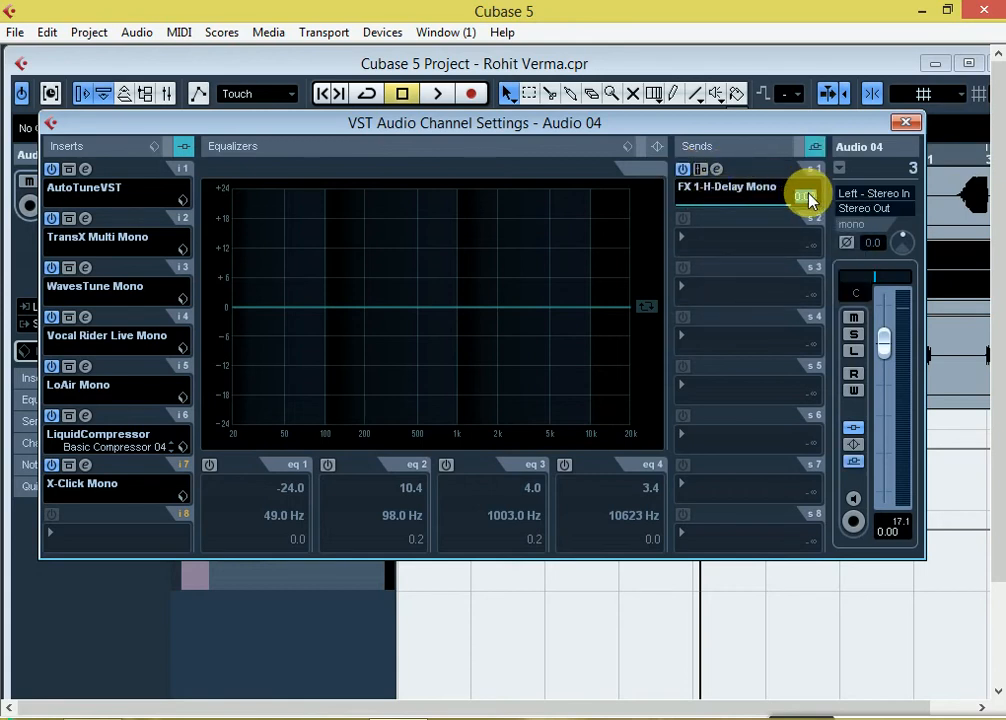
{"action": "type", "text": "-"}
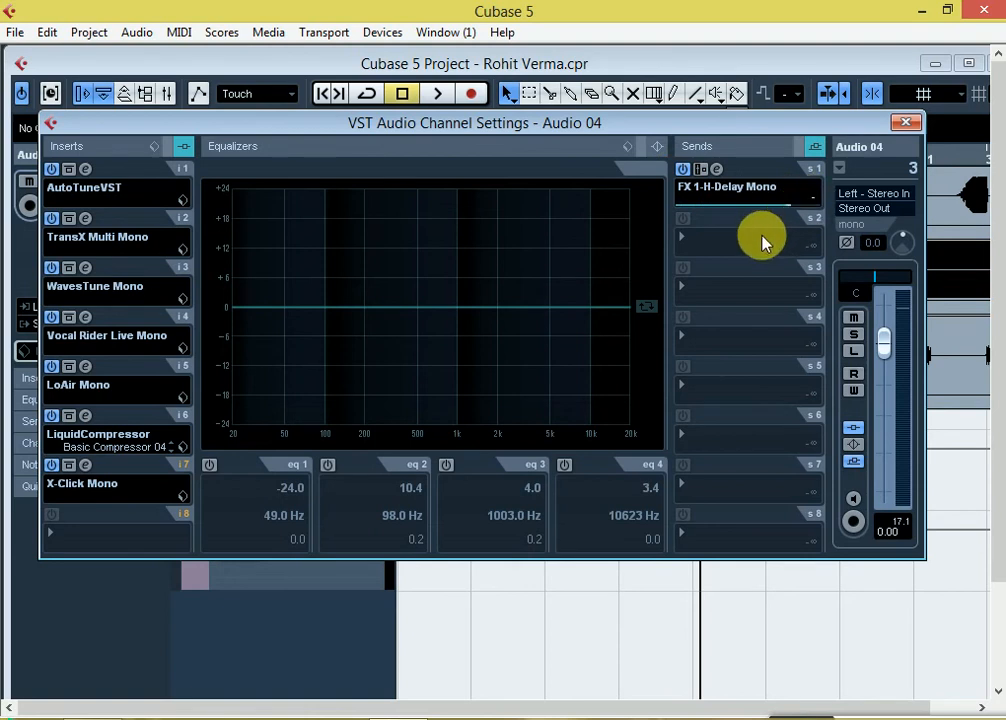
{"action": "type", "text": "8.32"}
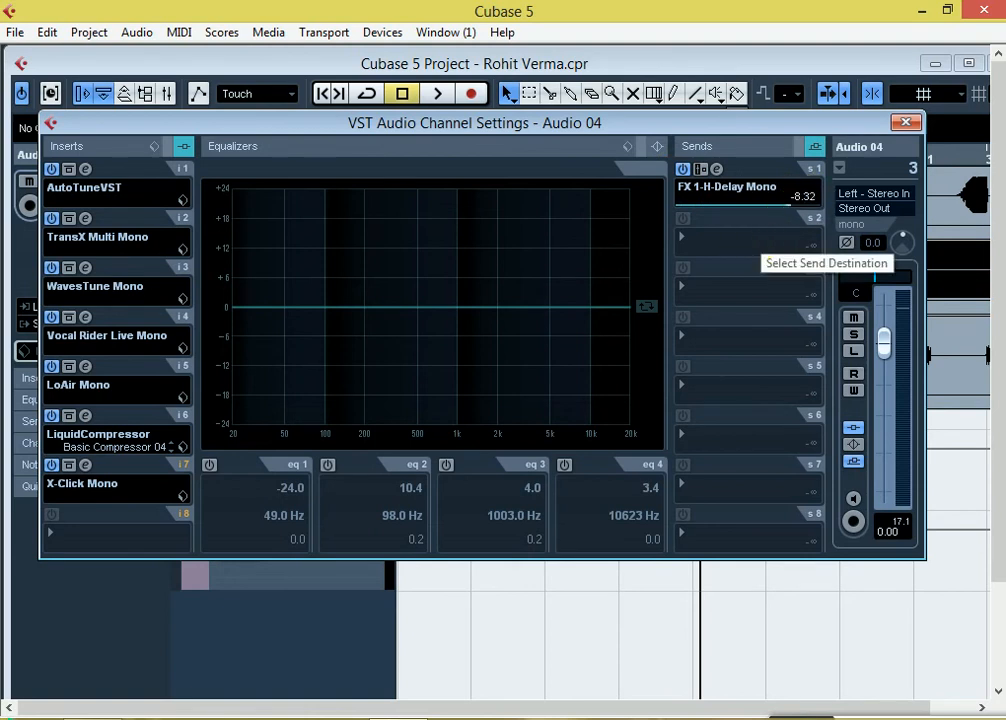
{"action": "key", "text": "Return"}
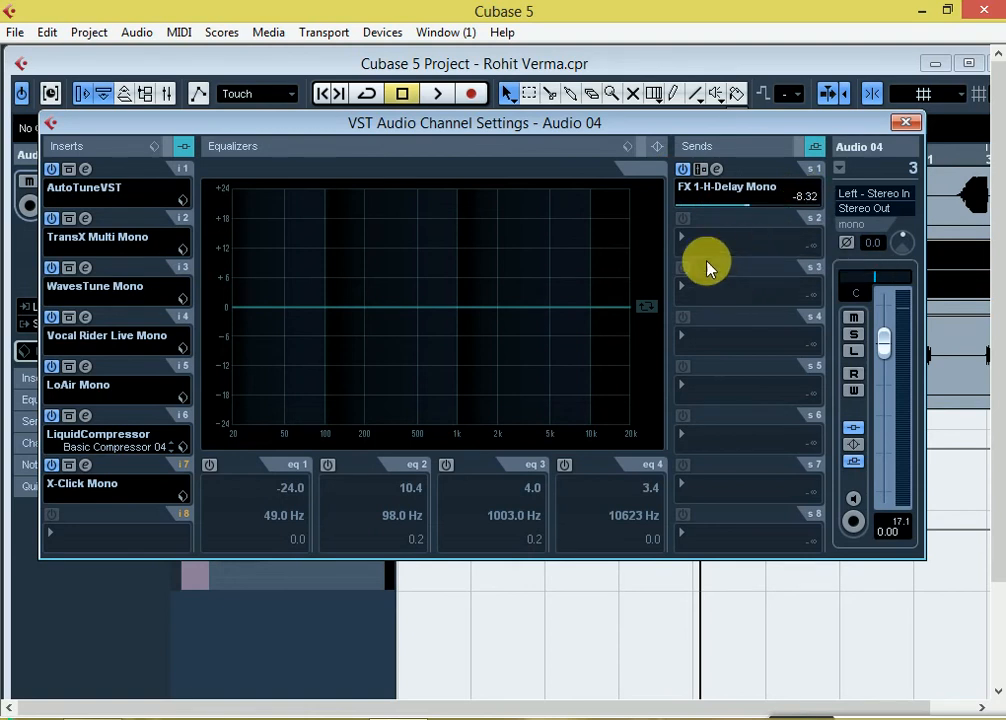
Route Audio 04's send 2 to FX 2-RVerb Stereo, activate it and set its level to -15.32.
{"action": "left_click", "coordinate": [712, 236]}
{"action": "left_click", "coordinate": [745, 319]}
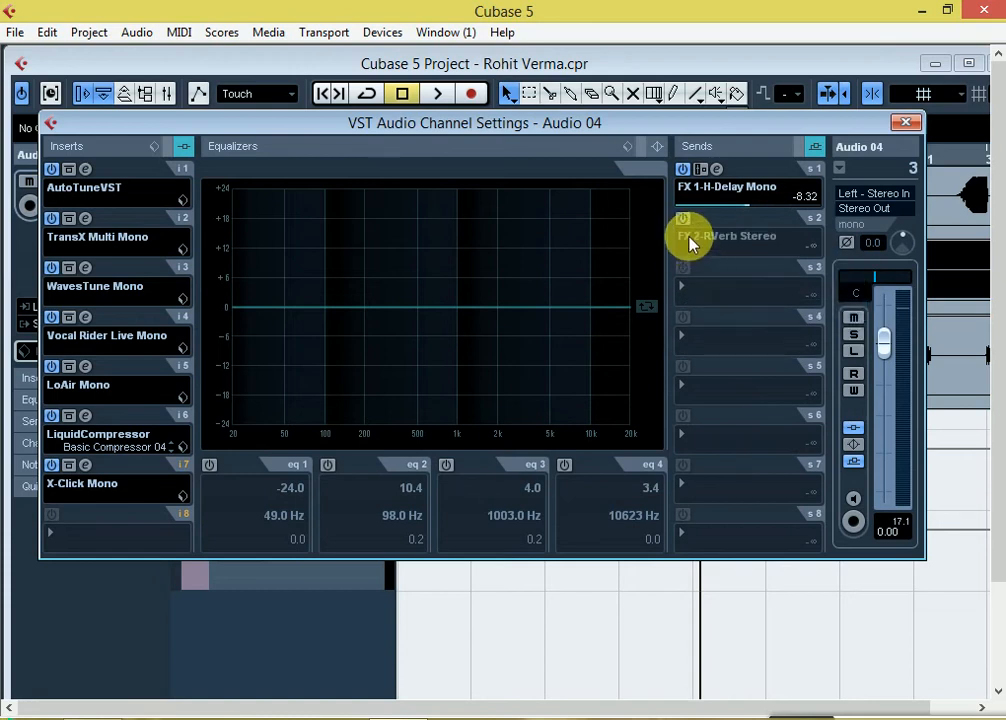
{"action": "left_click", "coordinate": [683, 219]}
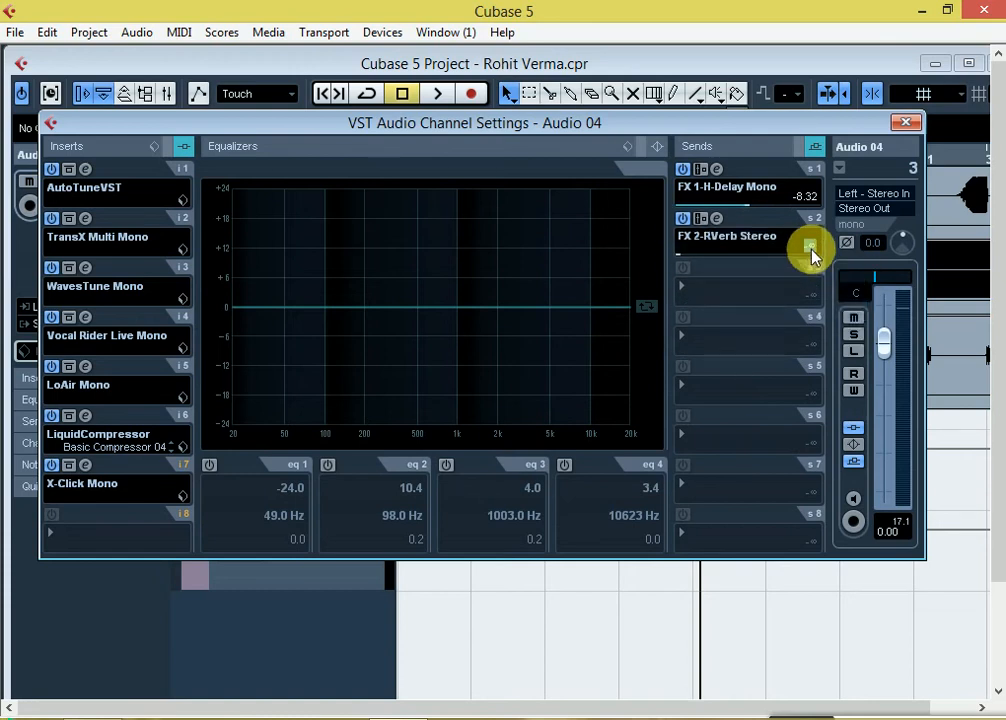
{"action": "double_click", "coordinate": [810, 247]}
{"action": "type", "text": "-15.32"}
{"action": "key", "text": "Return"}
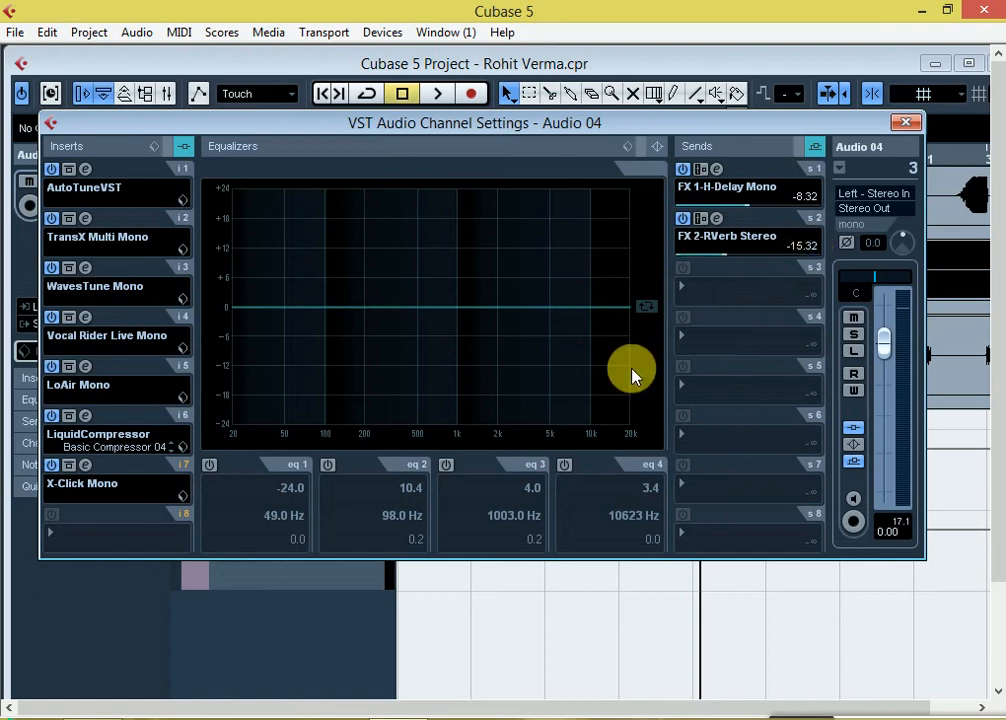
Close Audio 04's channel settings and play back the vocal with the delay and reverb sends.
{"action": "left_click", "coordinate": [905, 123]}
{"action": "key", "text": "space"}
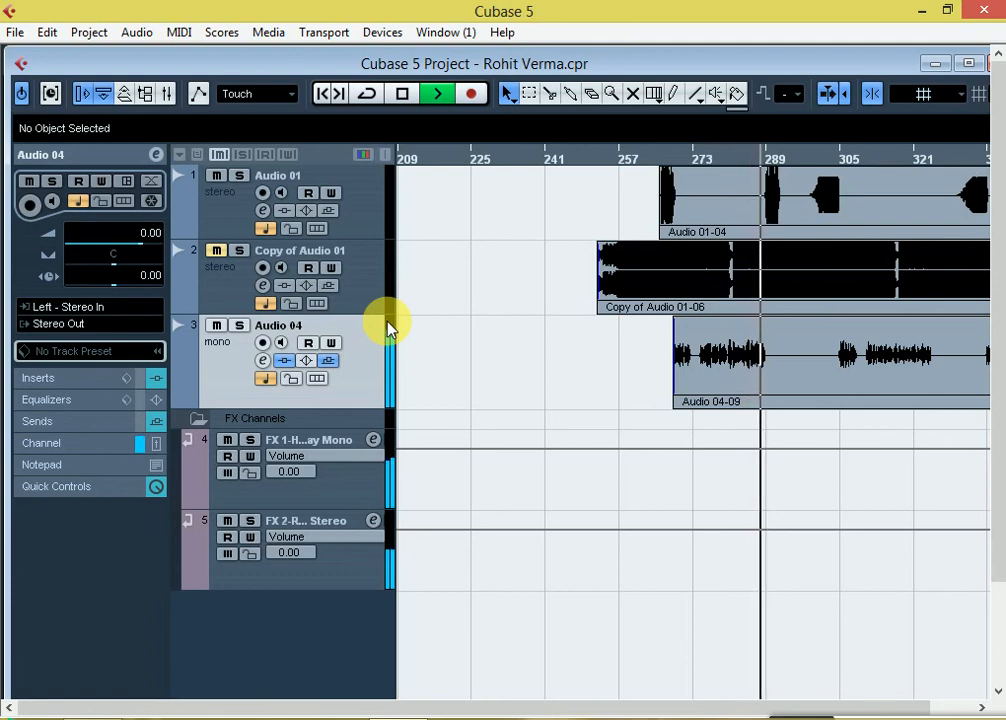
Stop playback, unmute the Copy of Audio 01 track and turn off its record enable.
{"action": "key", "text": "space"}
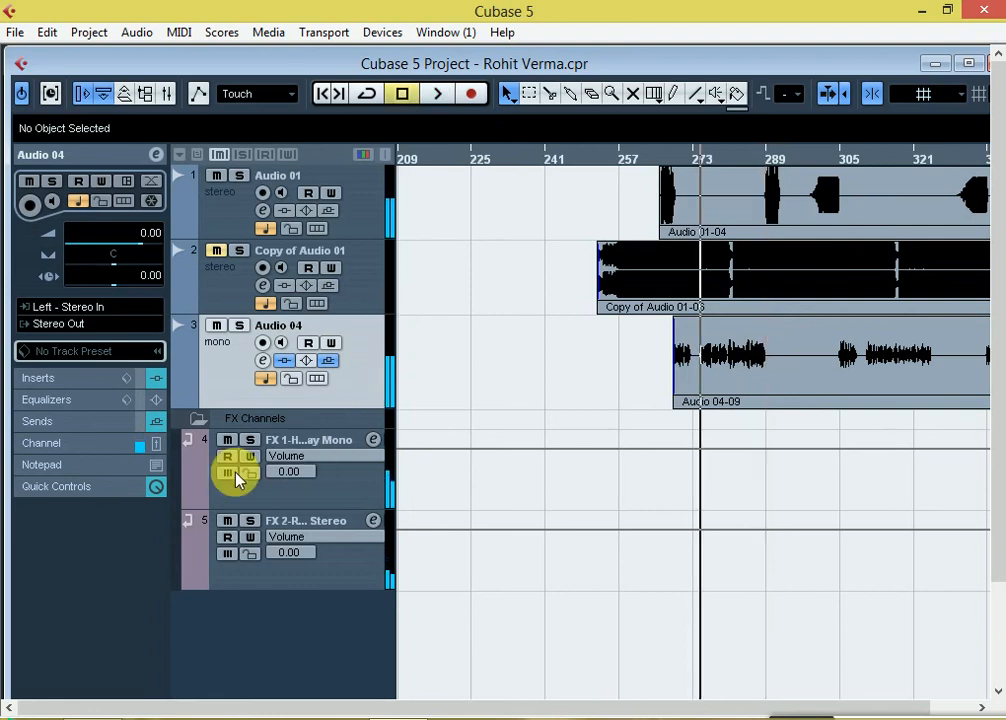
{"action": "left_click", "coordinate": [226, 310]}
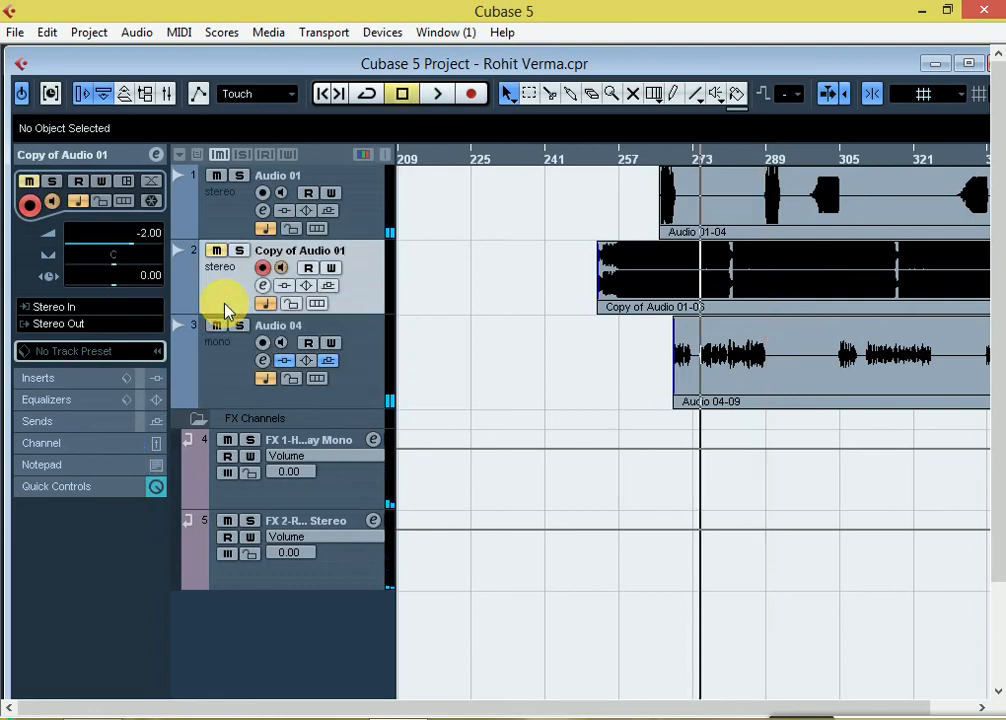
{"action": "left_click", "coordinate": [217, 250]}
{"action": "left_click", "coordinate": [262, 268]}
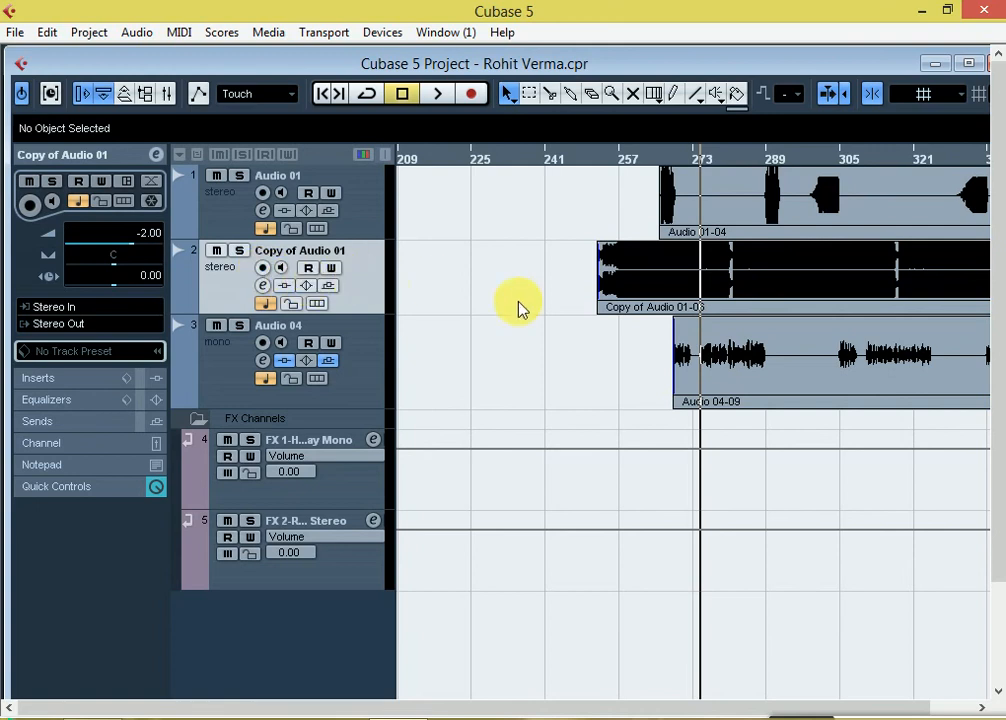
Play the Audio 04 vocal together with the backing track and examine its first phrases in the arrangement at different zoom levels.
{"action": "key", "text": "space"}
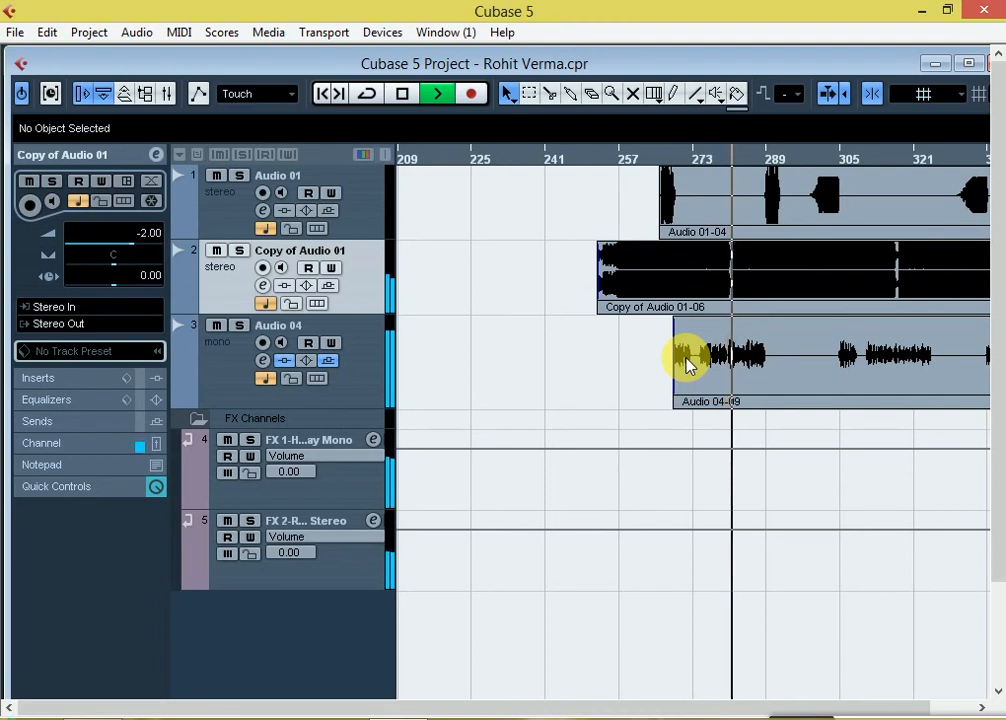
{"action": "key", "text": "h"}
{"action": "key", "text": "h"}
{"action": "key", "text": "h"}
{"action": "key", "text": "h"}
{"action": "key", "text": "h"}
{"action": "key", "text": "h"}
{"action": "key", "text": "h"}
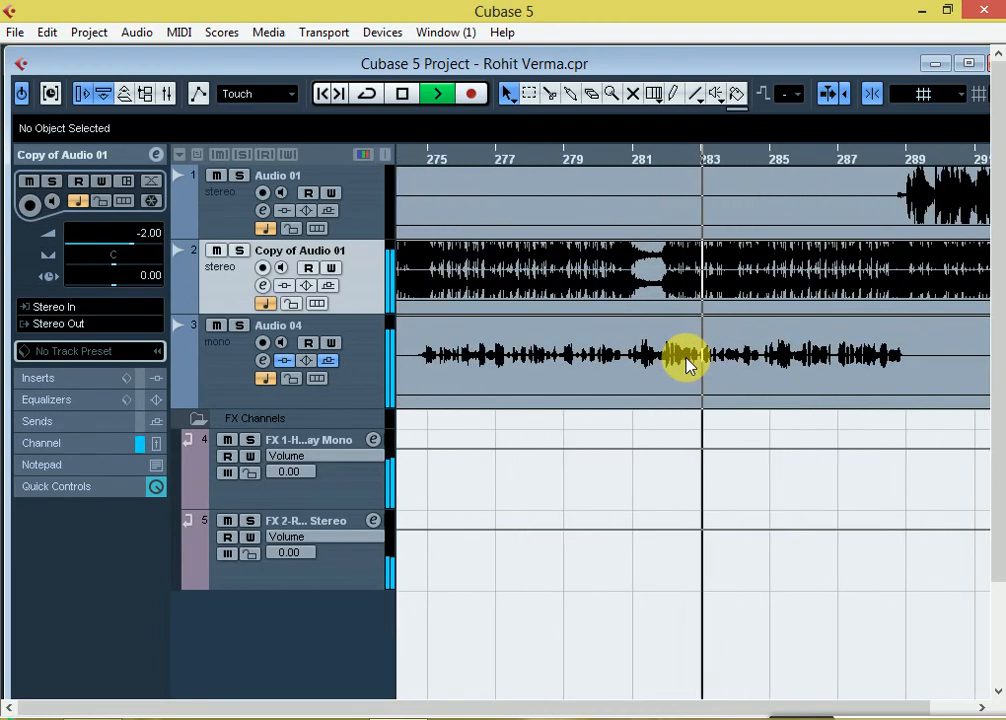
{"action": "key", "text": "g"}
{"action": "key", "text": "g"}
{"action": "key", "text": "g"}
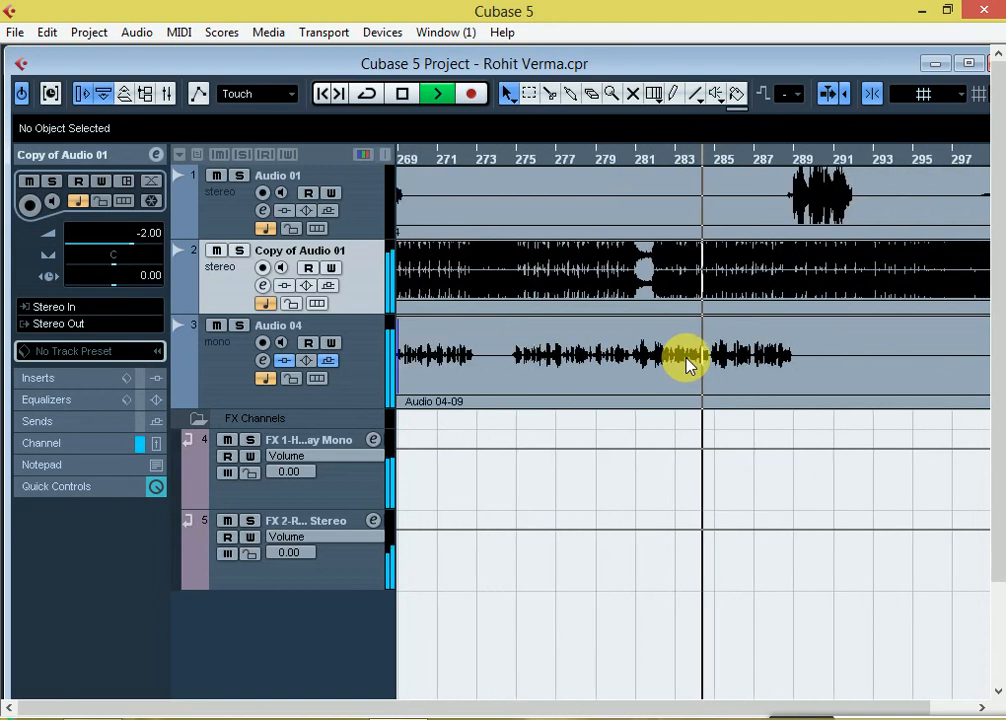
{"action": "key", "text": "h"}
{"action": "key", "text": "h"}
{"action": "key", "text": "g"}
{"action": "key", "text": "g"}
{"action": "key", "text": "g"}
{"action": "key", "text": "h"}
{"action": "key", "text": "h"}
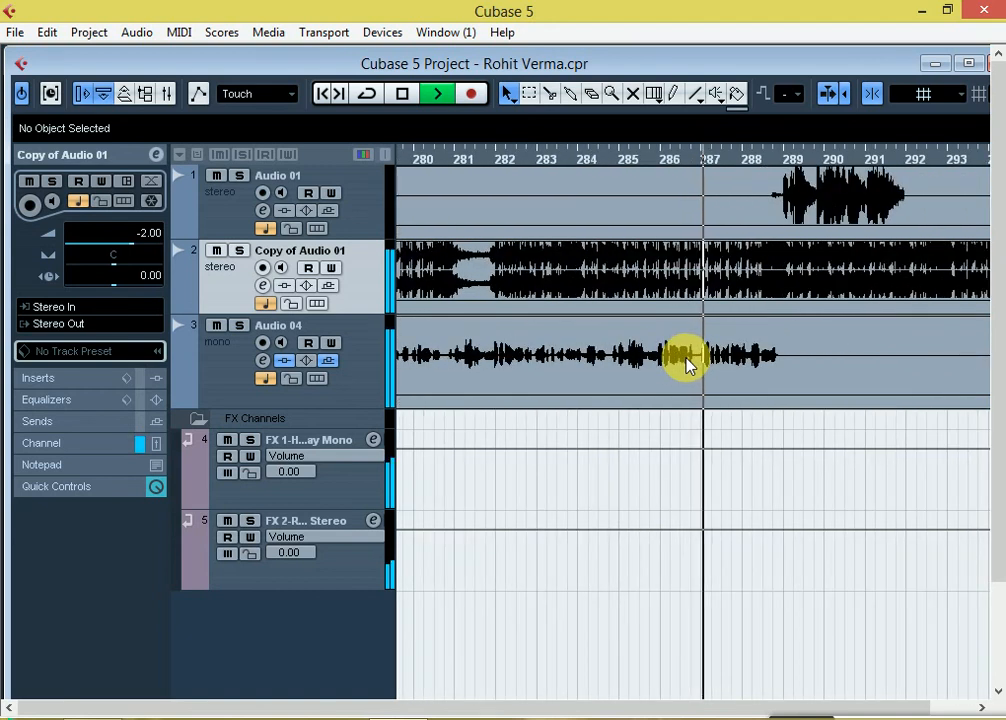
{"action": "key", "text": "g"}
{"action": "key", "text": "g"}
{"action": "key", "text": "g"}
{"action": "key", "text": "g"}
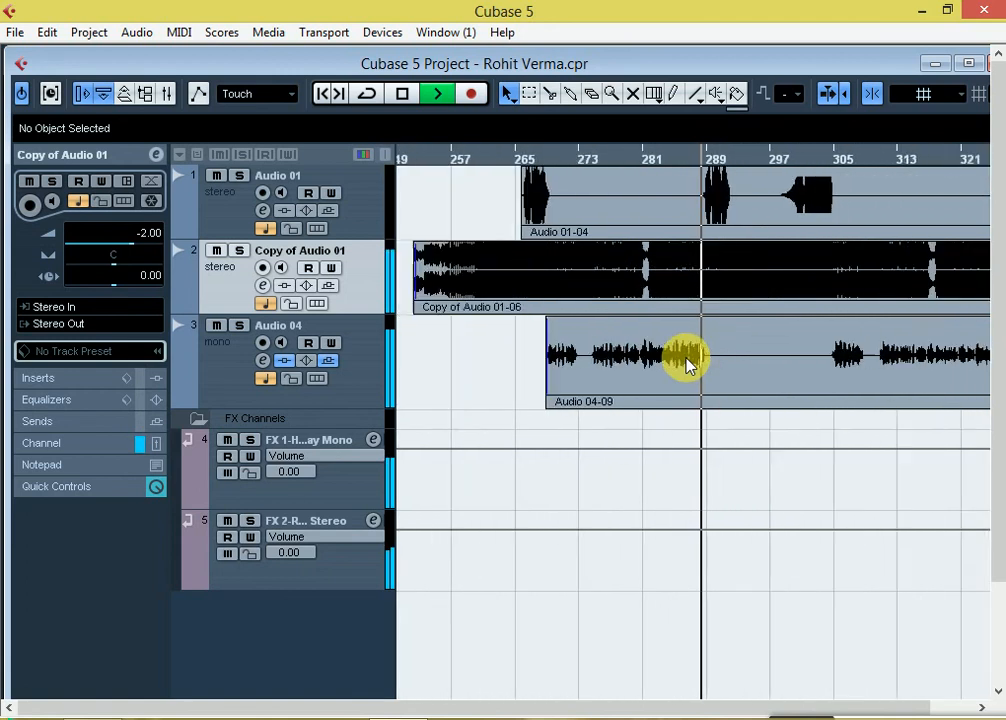
Jump playback ahead to shortly before the vocal entry at bar 305 and examine that vocal section against the backing track.
{"action": "left_click", "coordinate": [790, 159]}
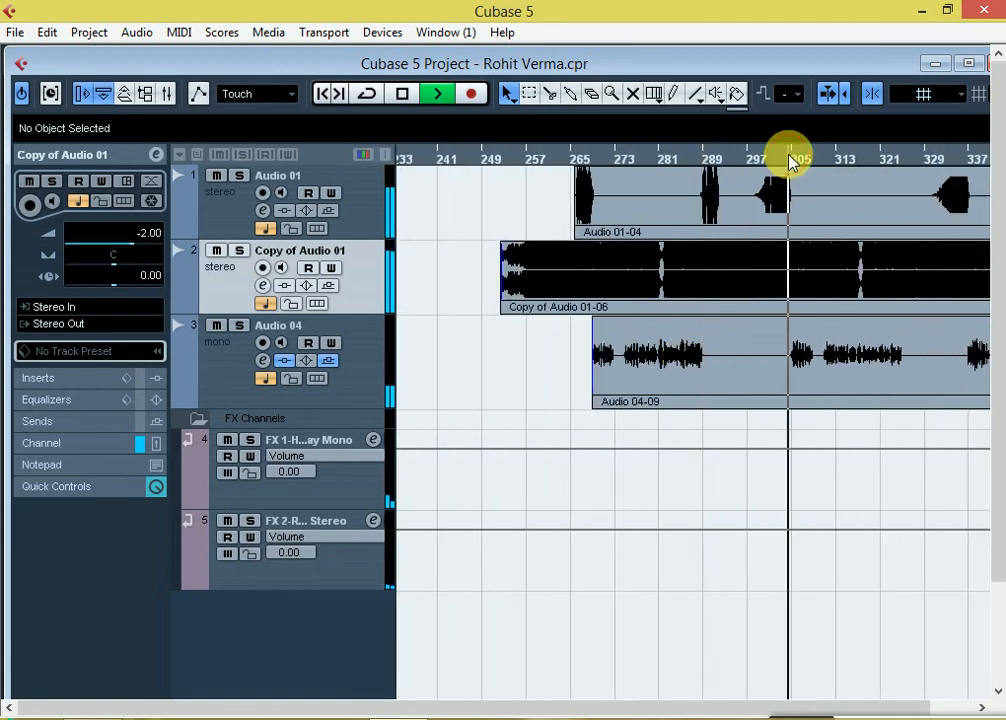
{"action": "key", "text": "h"}
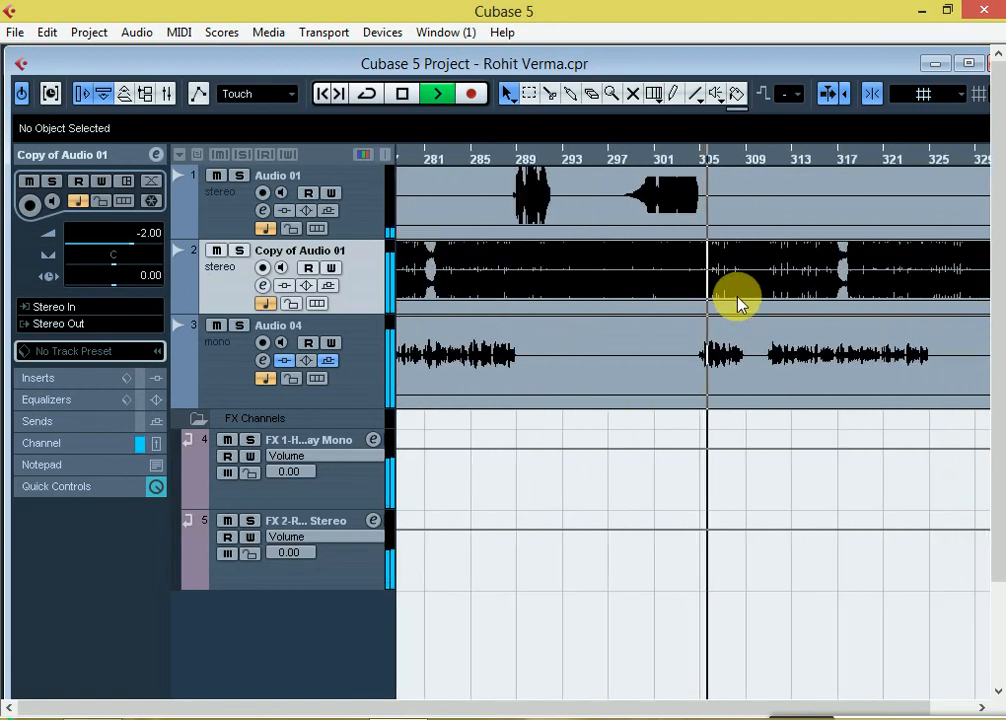
{"action": "key", "text": "g"}
{"action": "key", "text": "g"}
{"action": "key", "text": "h"}
{"action": "key", "text": "h"}
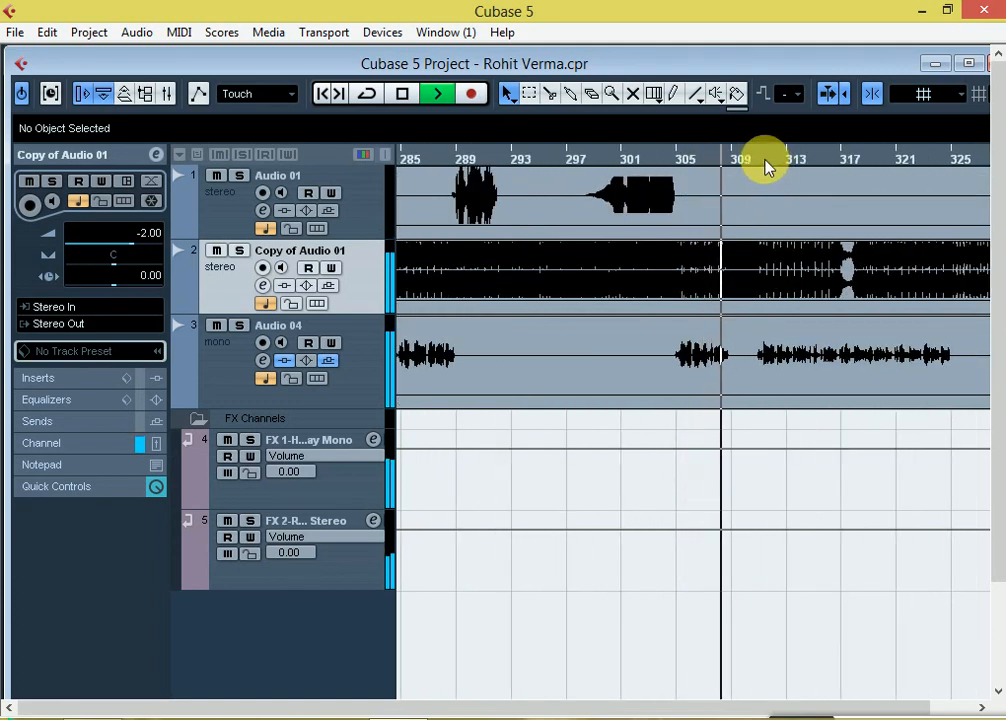
{"action": "key", "text": "g"}
{"action": "key", "text": "g"}
{"action": "key", "text": "g"}
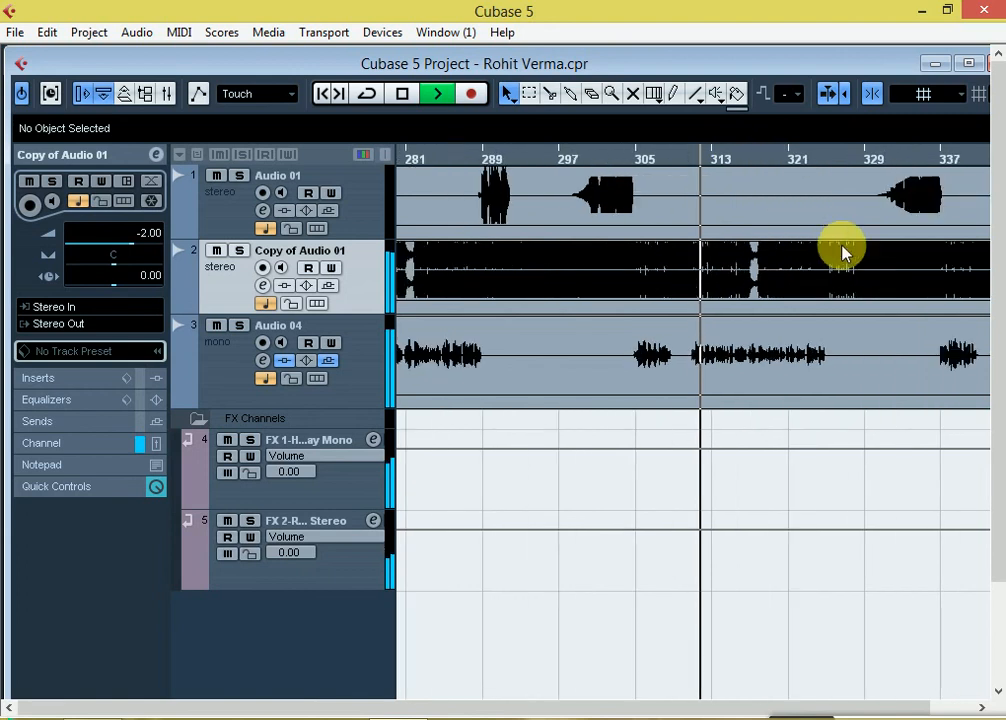
{"action": "key", "text": "h"}
{"action": "key", "text": "h"}
{"action": "key", "text": "h"}
{"action": "key", "text": "h"}
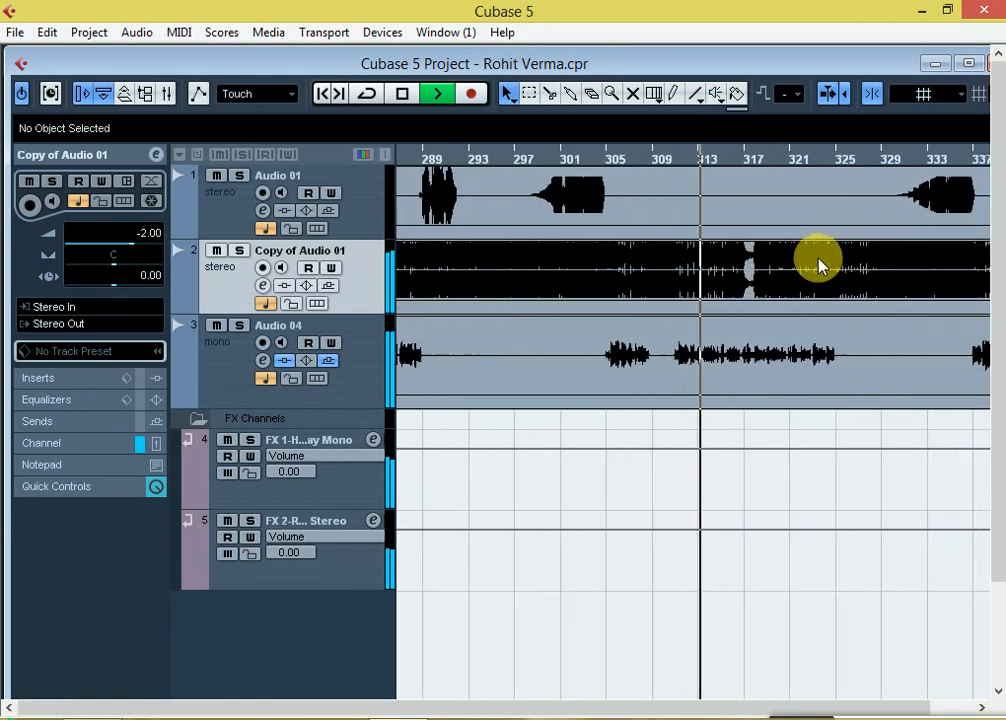
{"action": "key", "text": "g"}
{"action": "key", "text": "g"}
{"action": "key", "text": "g"}
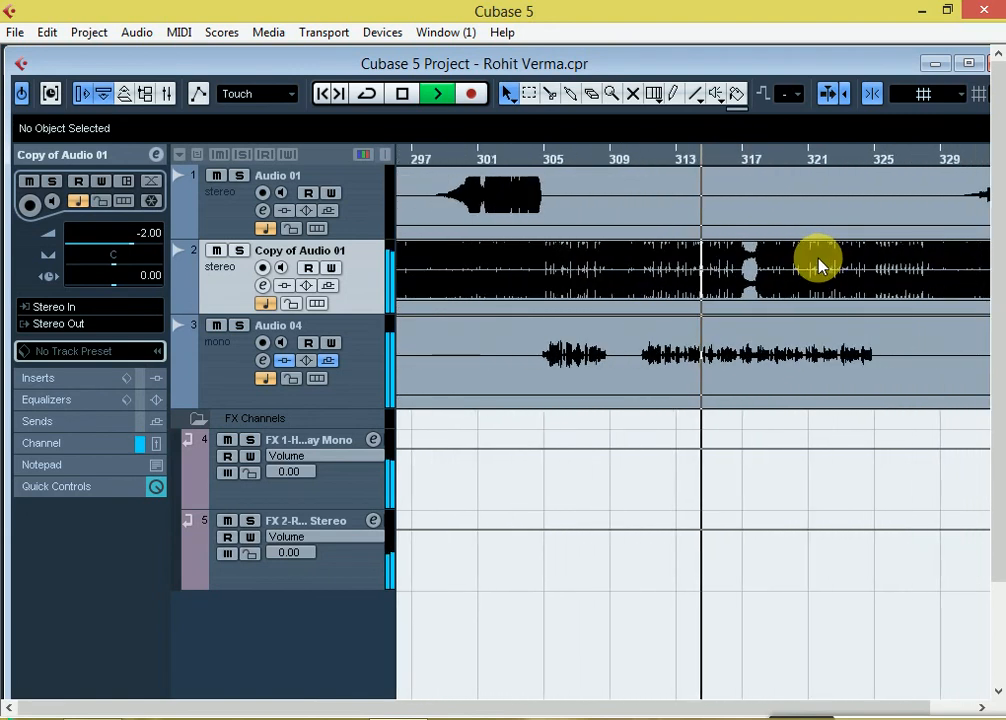
{"action": "key", "text": "g"}
{"action": "key", "text": "g"}
{"action": "key", "text": "h"}
{"action": "key", "text": "h"}
{"action": "key", "text": "h"}
{"action": "key", "text": "h"}
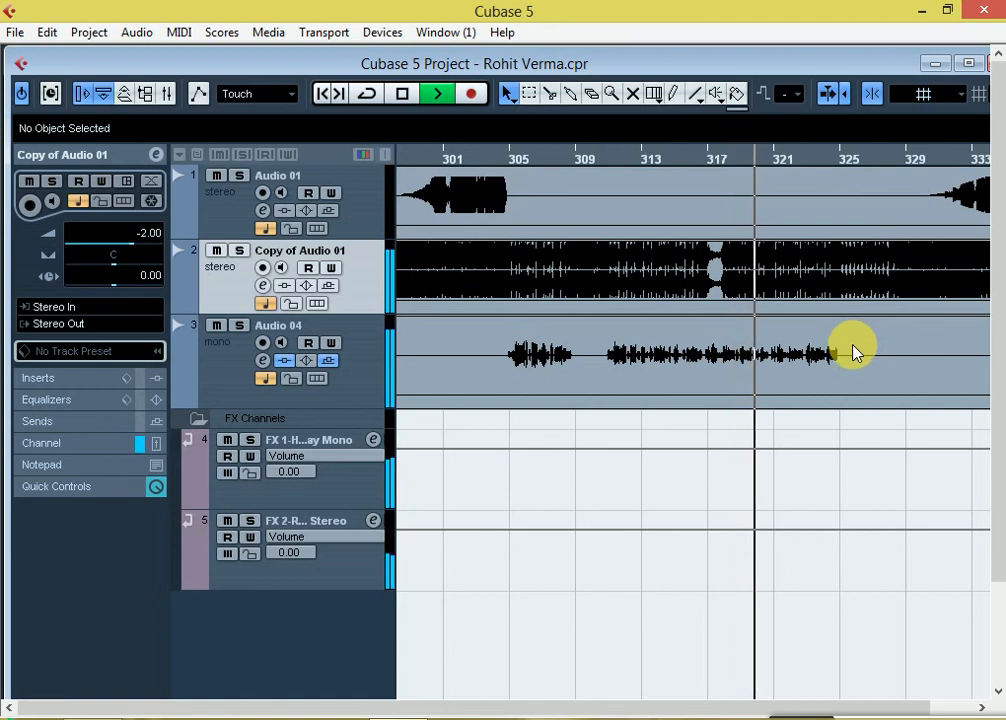
Stop playback and minimize the Cubase 5 window to reveal the desktop.
{"action": "key", "text": "space"}
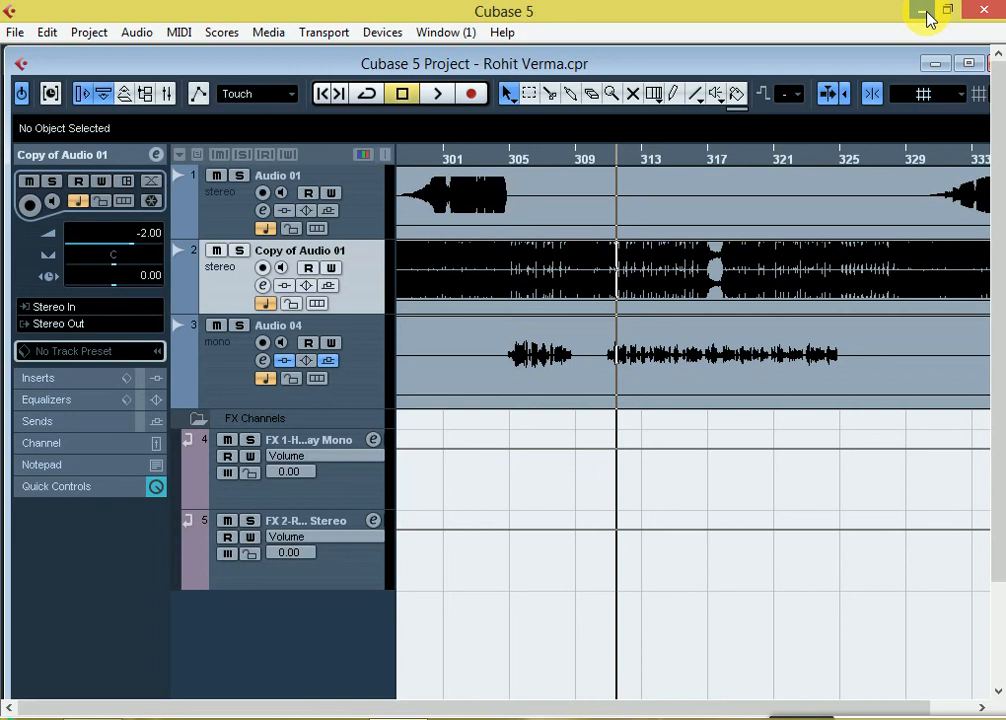
{"action": "left_click", "coordinate": [922, 12]}
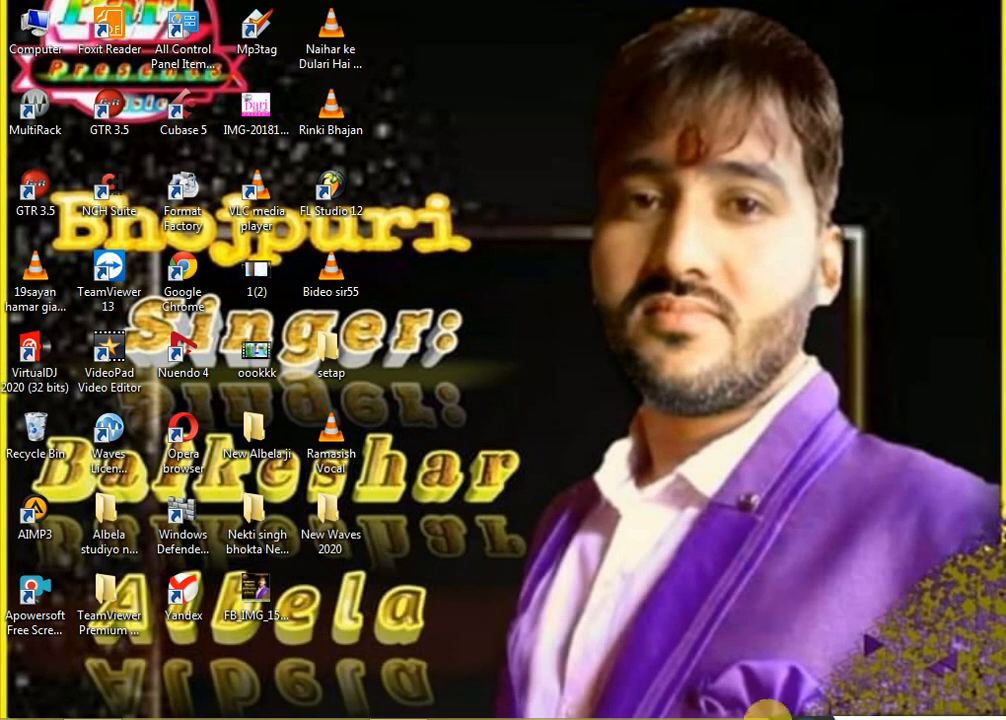